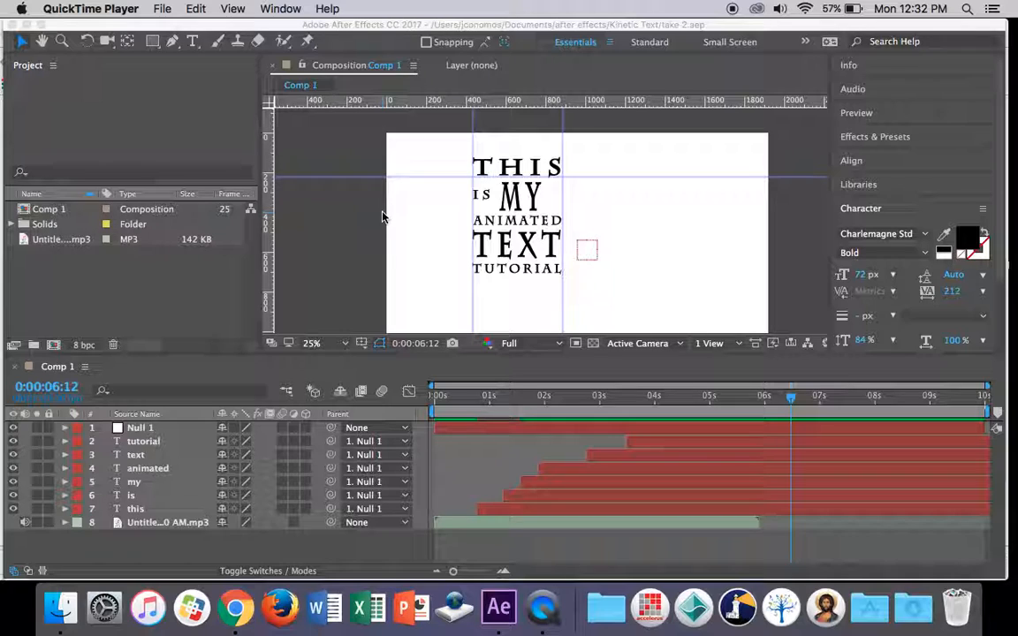
At 0:00:00:19, move Null 1 straight down so its linked word THIS sits near mid-height in the frame.
left_click(149, 475)
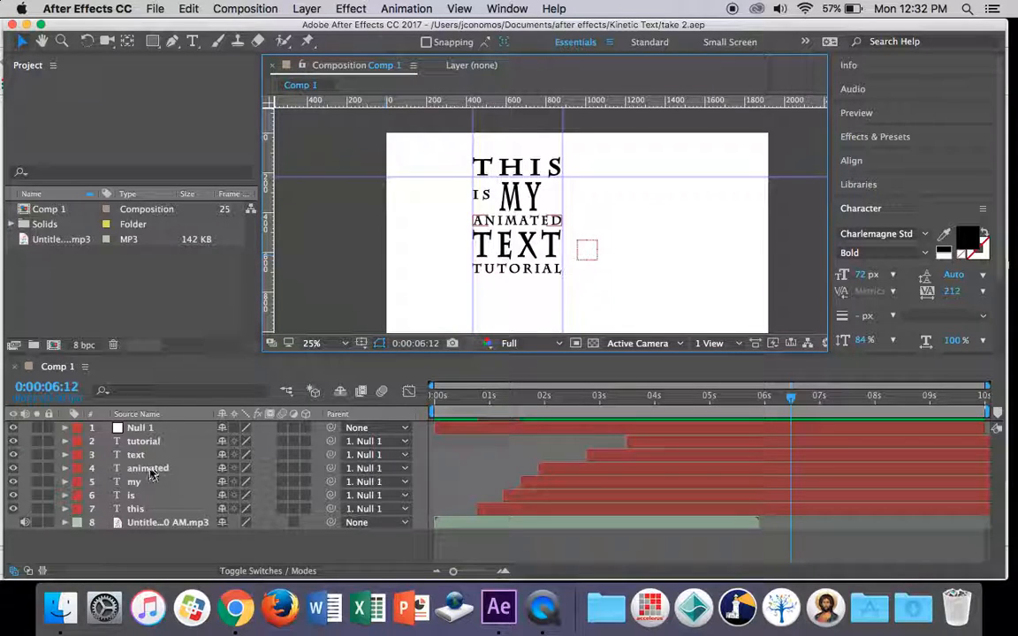
left_click(163, 442)
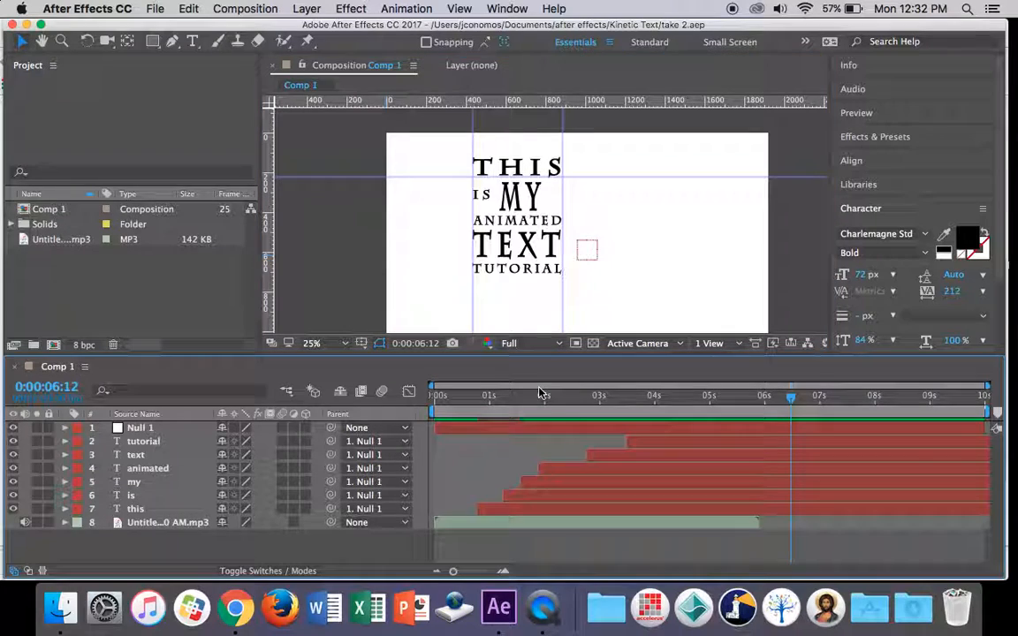
left_click_drag(785, 400, 476, 408)
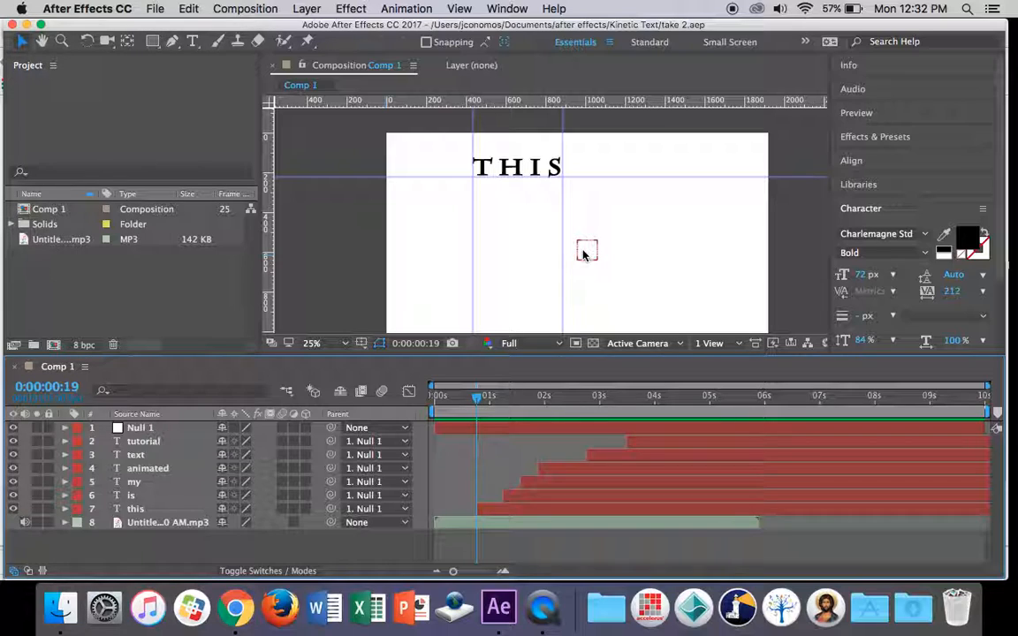
left_click(184, 431)
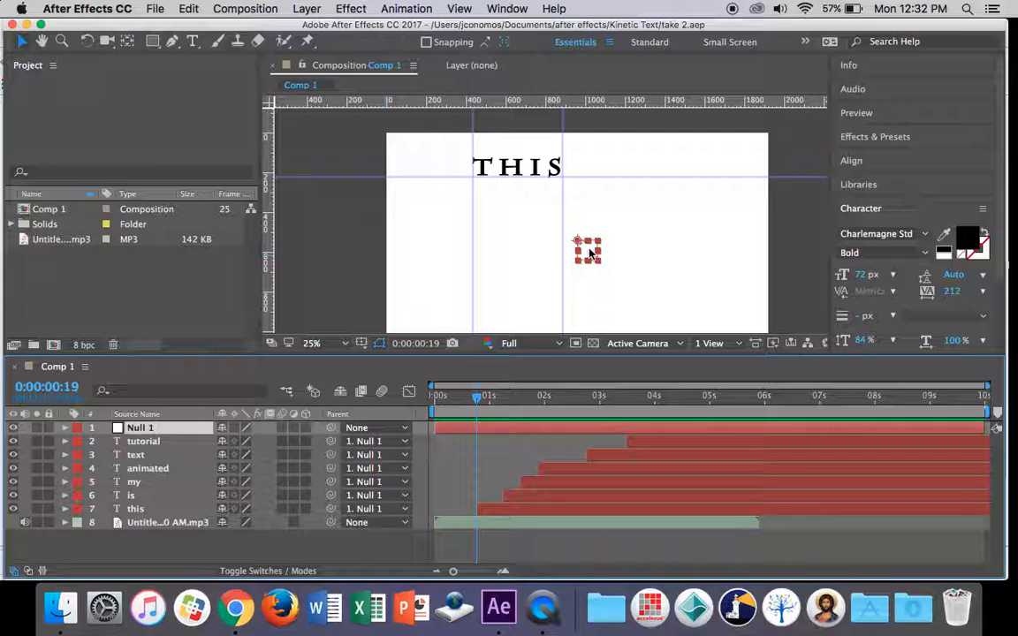
left_click_drag(589, 253, 590, 315)
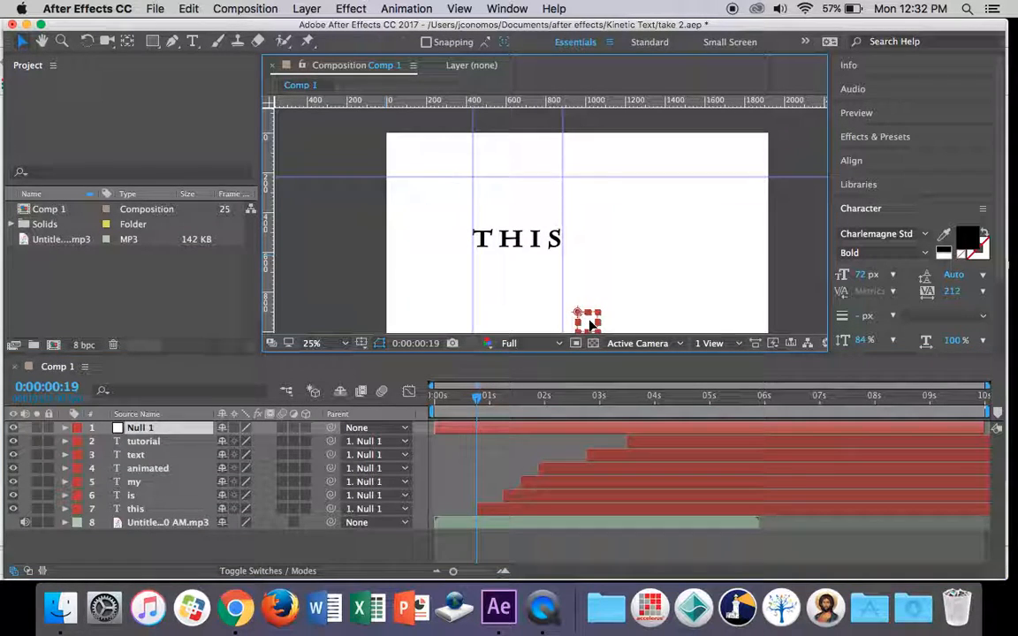
At 0:00:04:03, reposition Null 1 slightly lower and further right, at about 1012, 1020.
left_click_drag(478, 397, 660, 399)
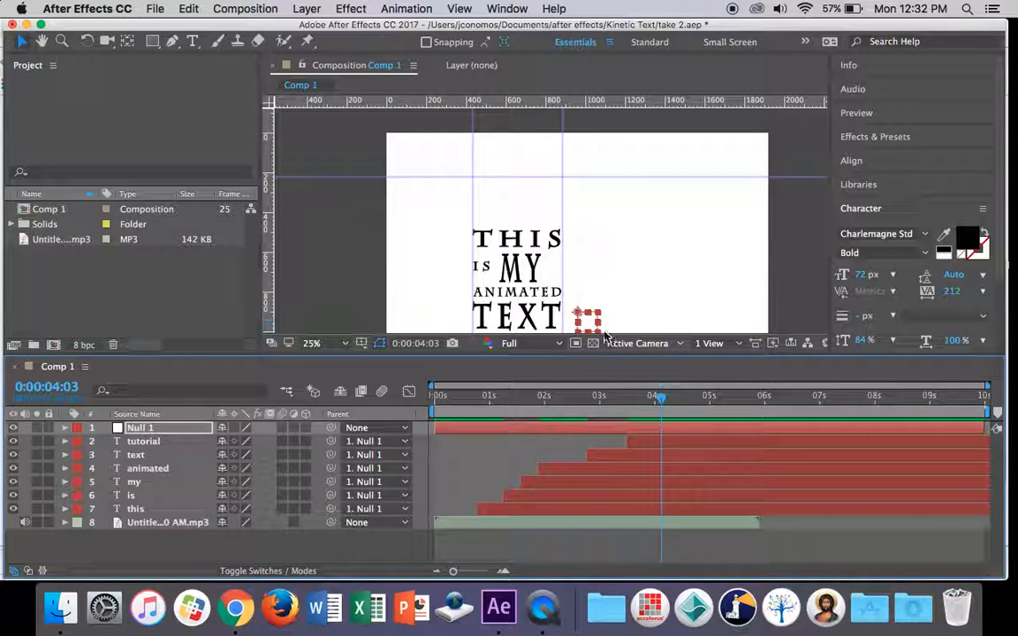
key("comma")
key("period")
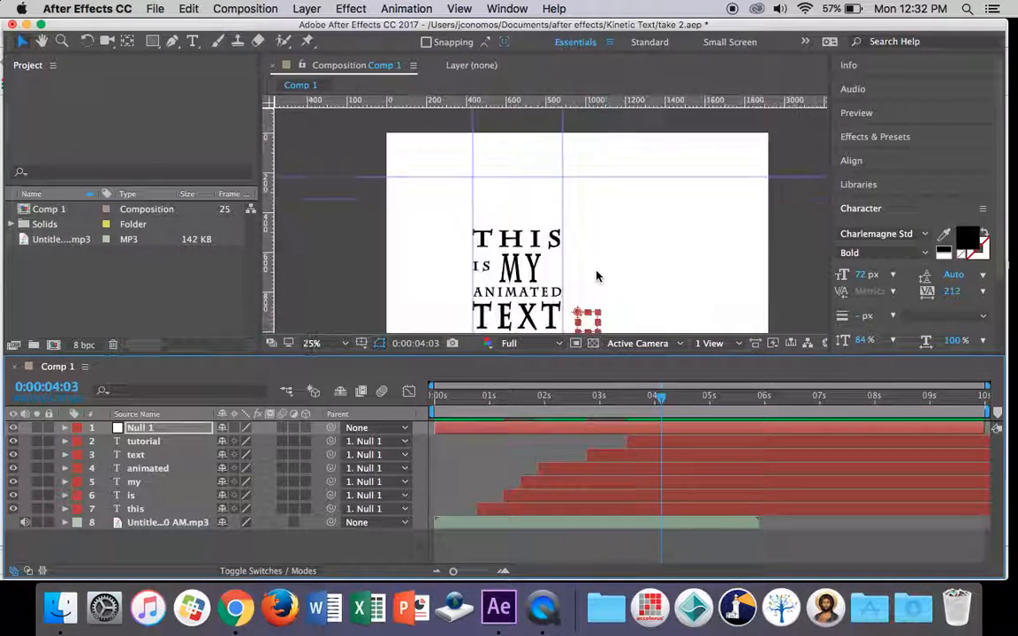
key("h")
left_click_drag(614, 240, 613, 227)
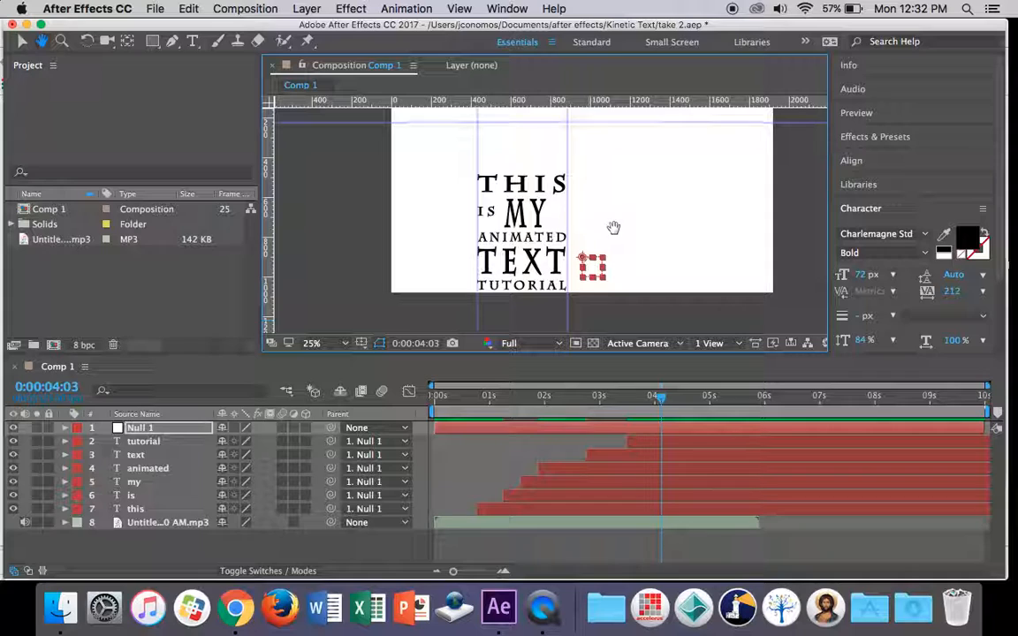
key("v")
left_click_drag(594, 270, 607, 291)
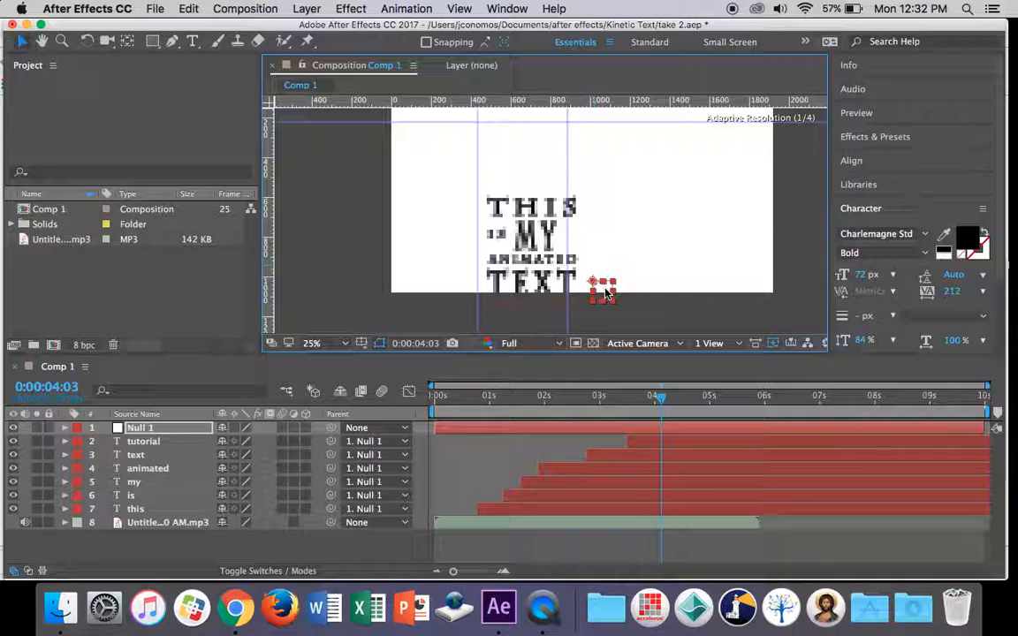
Scale Null 1 to 139% and move it to about 1192, 1140 so the enlarged text block shifts down and right.
left_click(65, 429)
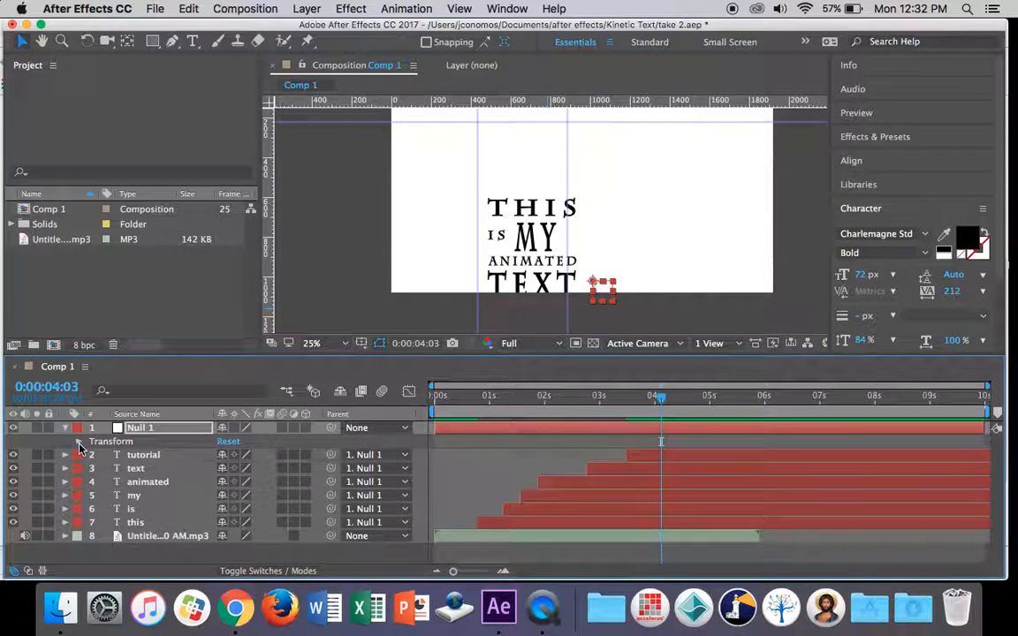
left_click(79, 441)
left_click_drag(245, 481, 268, 482)
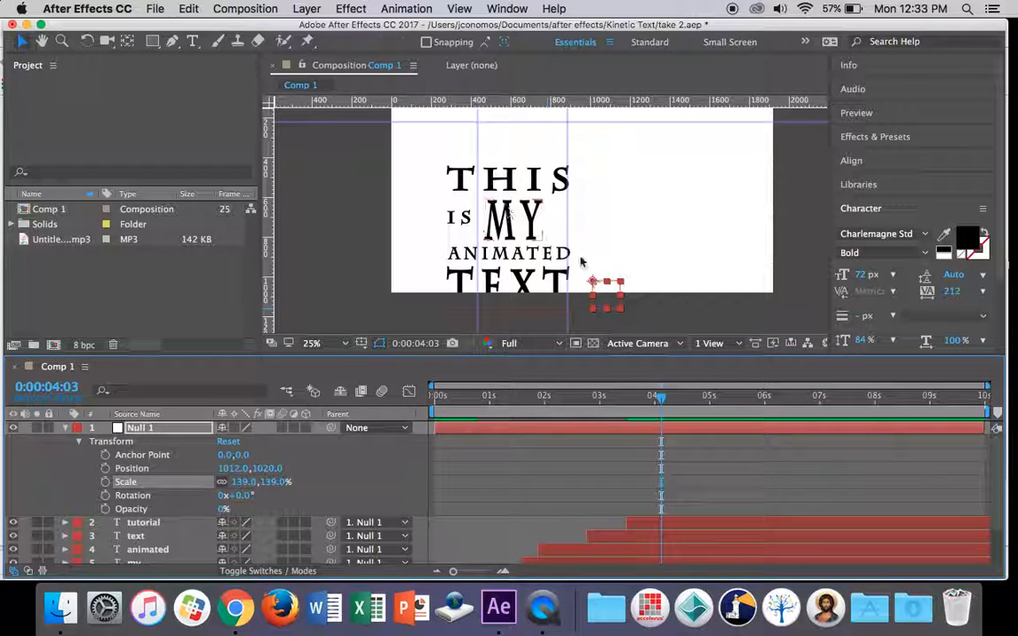
left_click(623, 307)
left_click_drag(624, 307, 642, 322)
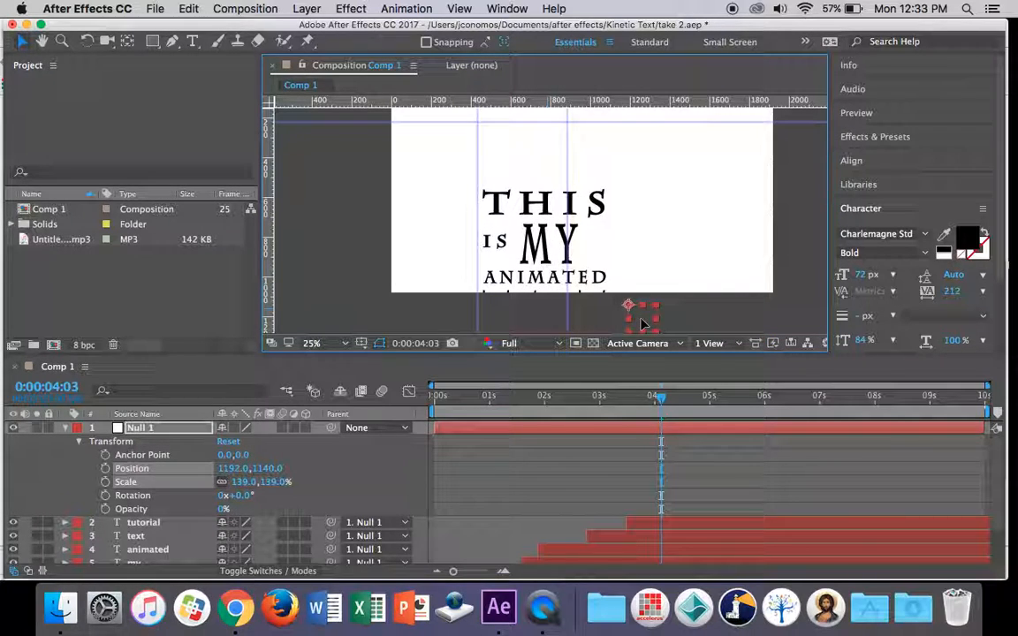
left_click(683, 327)
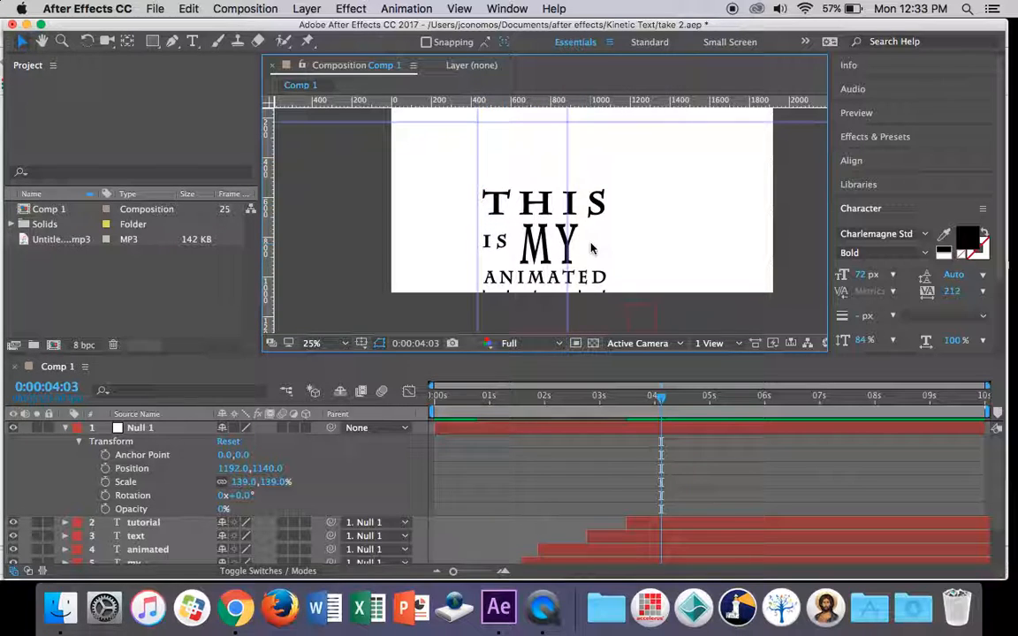
Move the current time to 0:00:00:19, the first frame of the "this" text layer.
left_click(657, 401)
left_click_drag(657, 401, 466, 422)
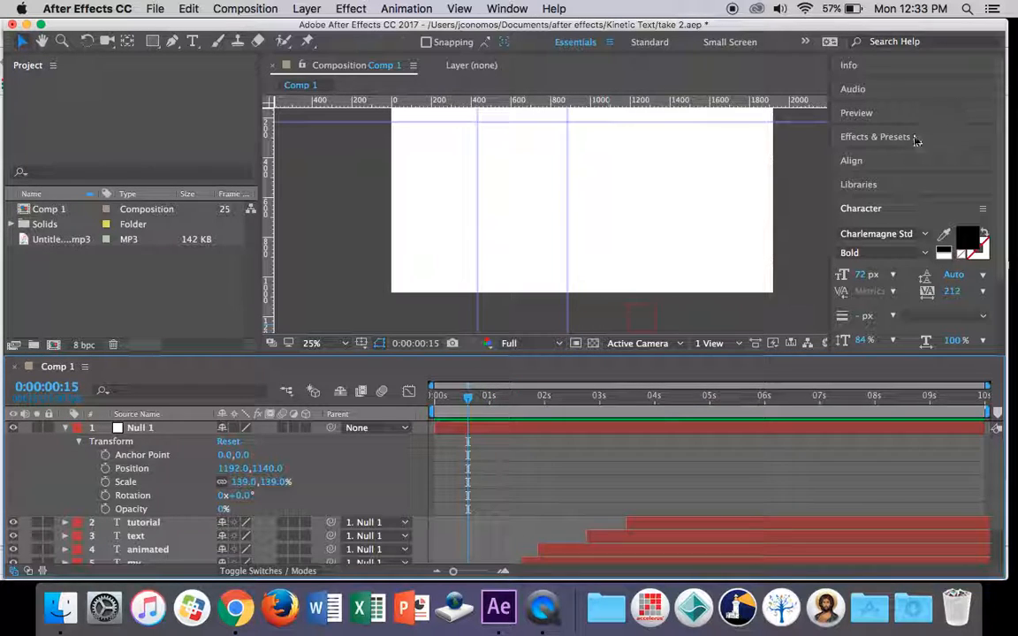
left_click(886, 117)
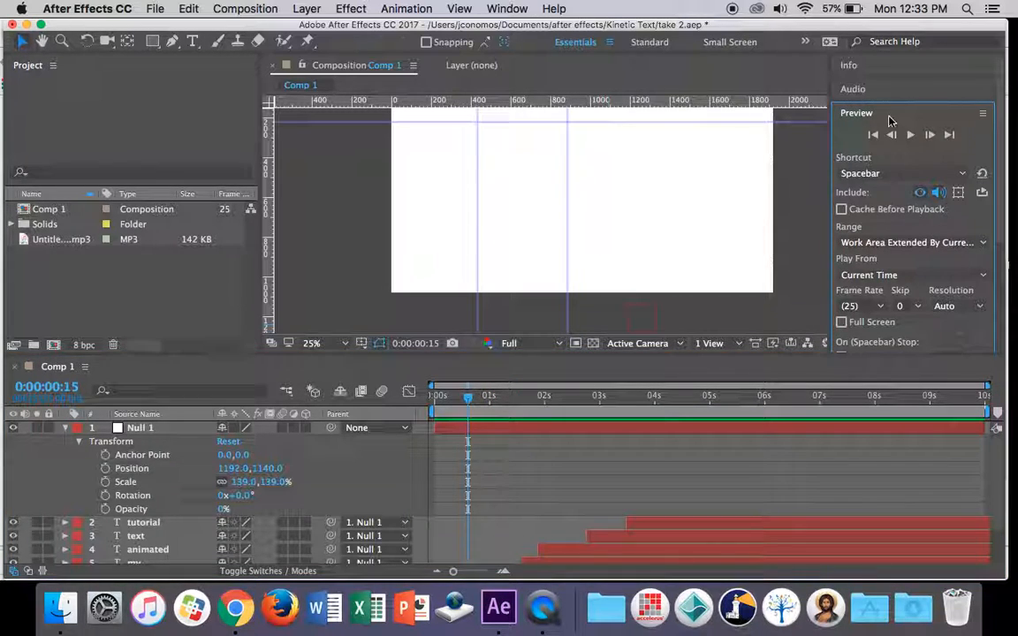
left_click(929, 138)
left_click(928, 138)
left_click(928, 138)
left_click(929, 138)
left_click(929, 137)
key("Page_Up")
key("Page_Up")
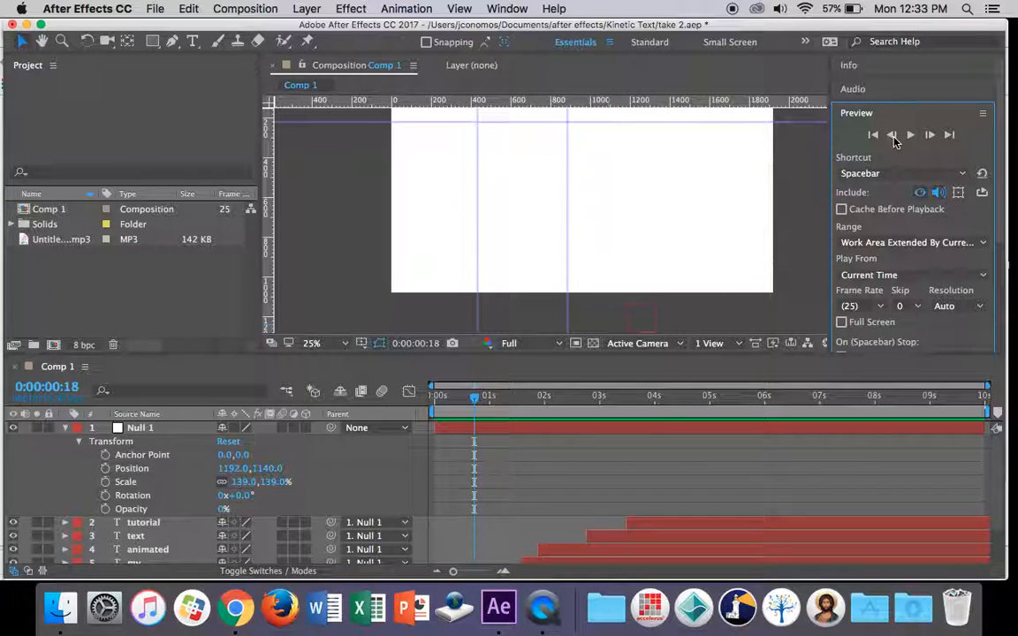
left_click(931, 137)
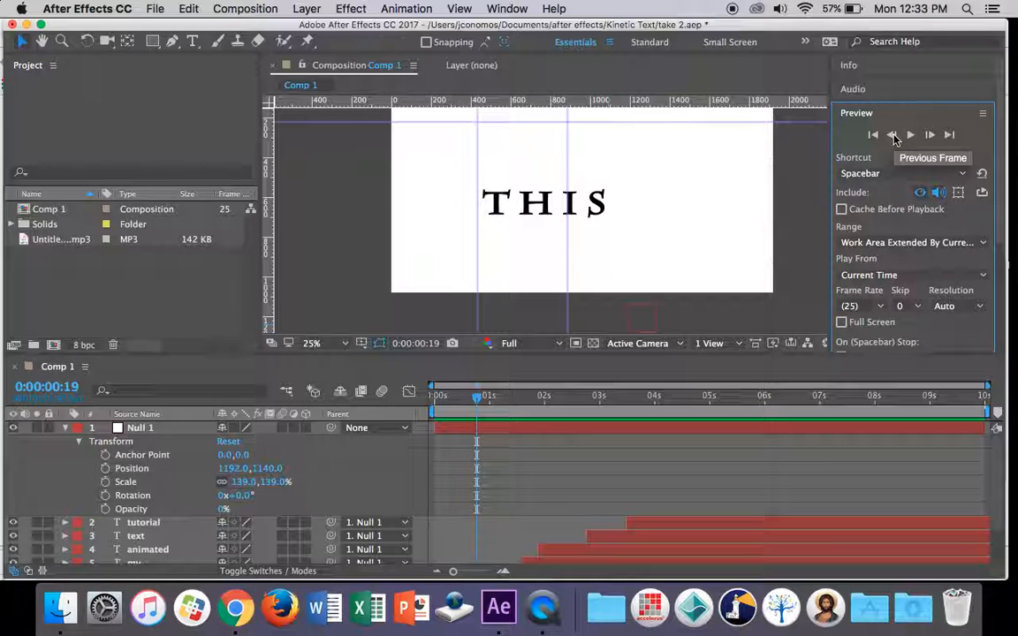
scroll(501, 506, "down", 1)
scroll(501, 506, "down", 2)
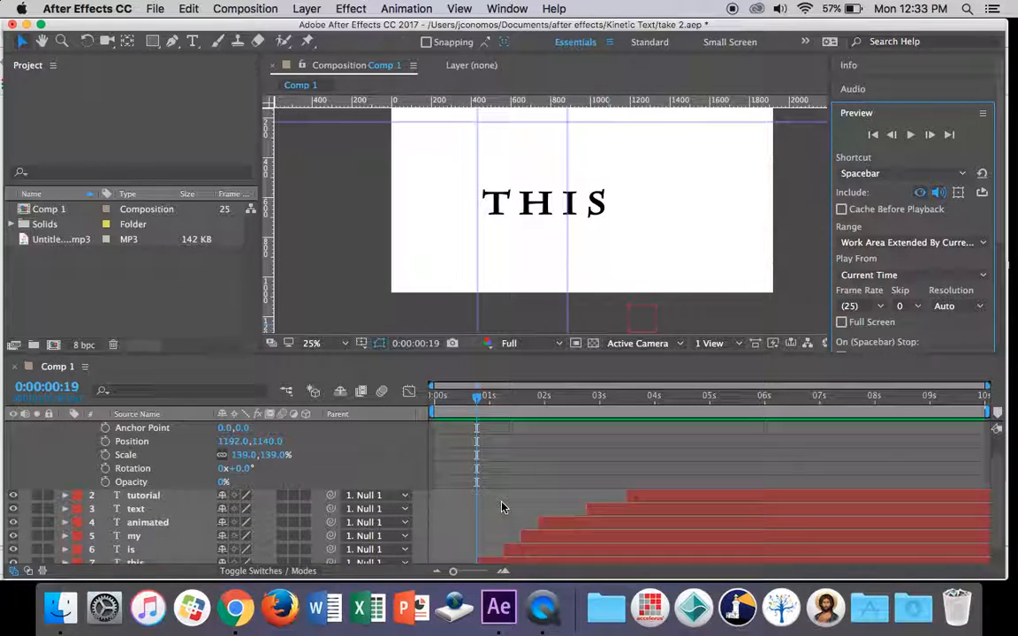
left_click(492, 554)
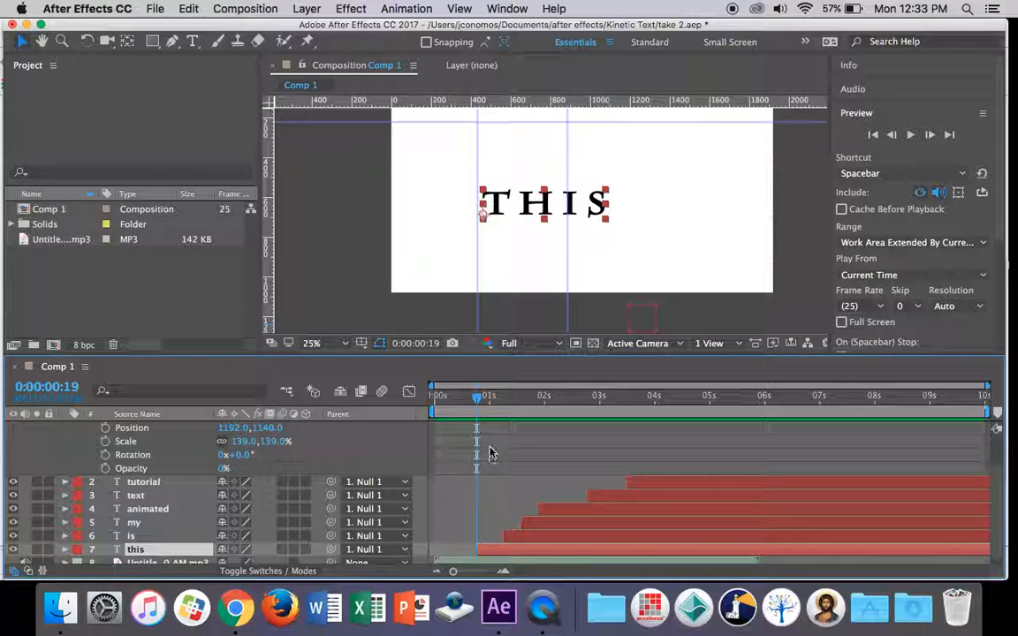
scroll(450, 455, "up", 3)
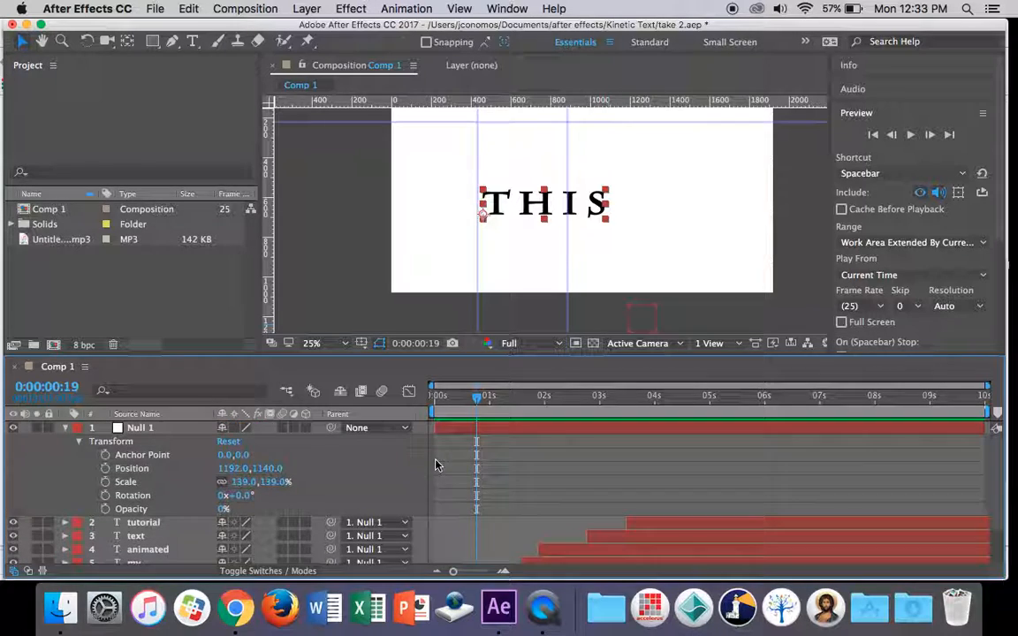
Start Position keyframing on Null 1 at 0:00:00:16, three frames before the word THIS appears.
left_click(175, 431)
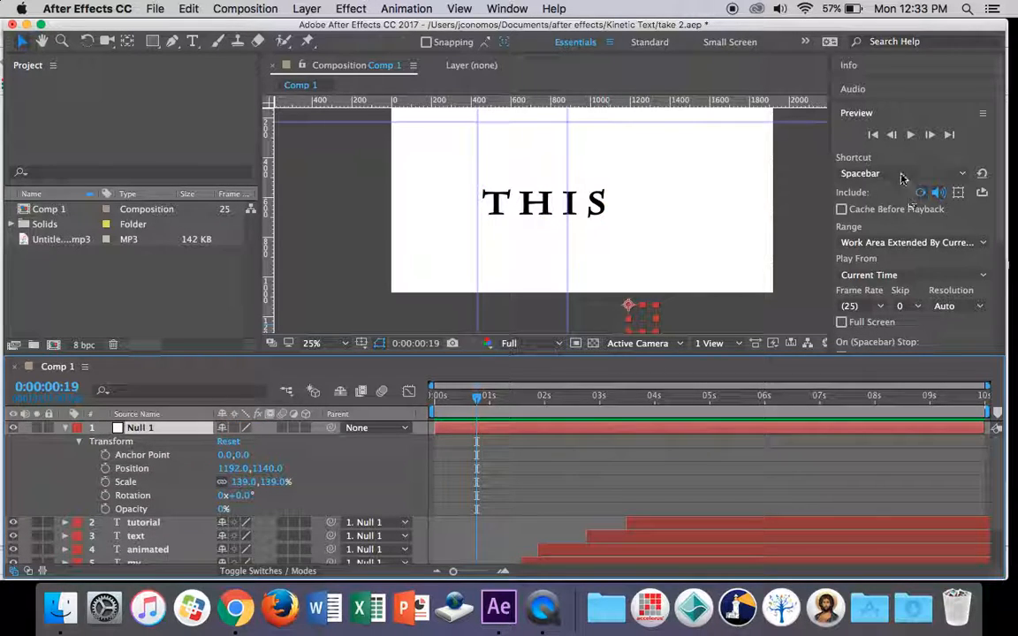
left_click(892, 136)
left_click(893, 136)
left_click(892, 136)
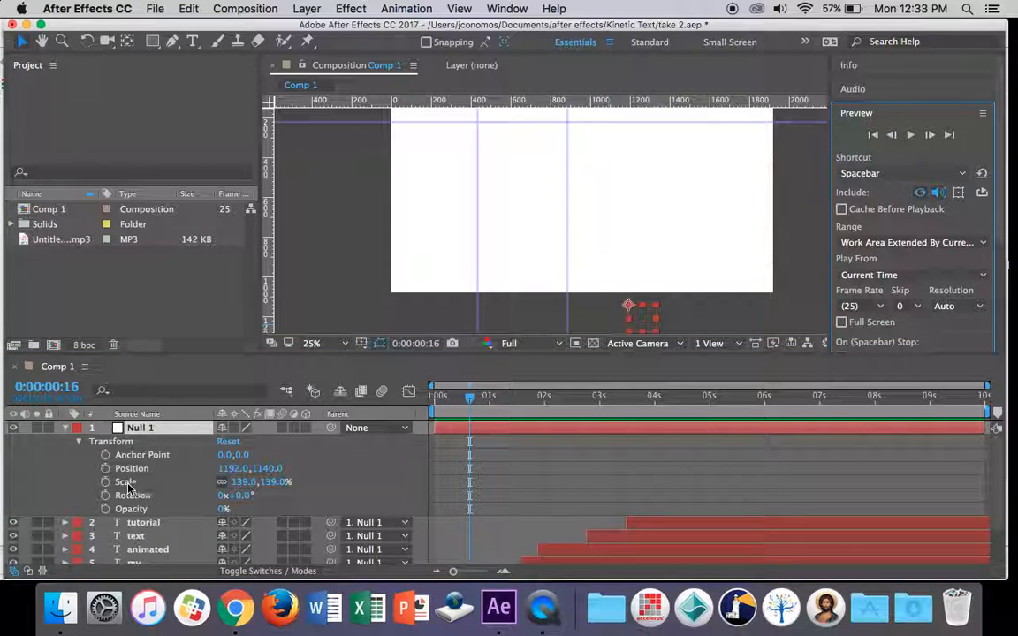
left_click(105, 470)
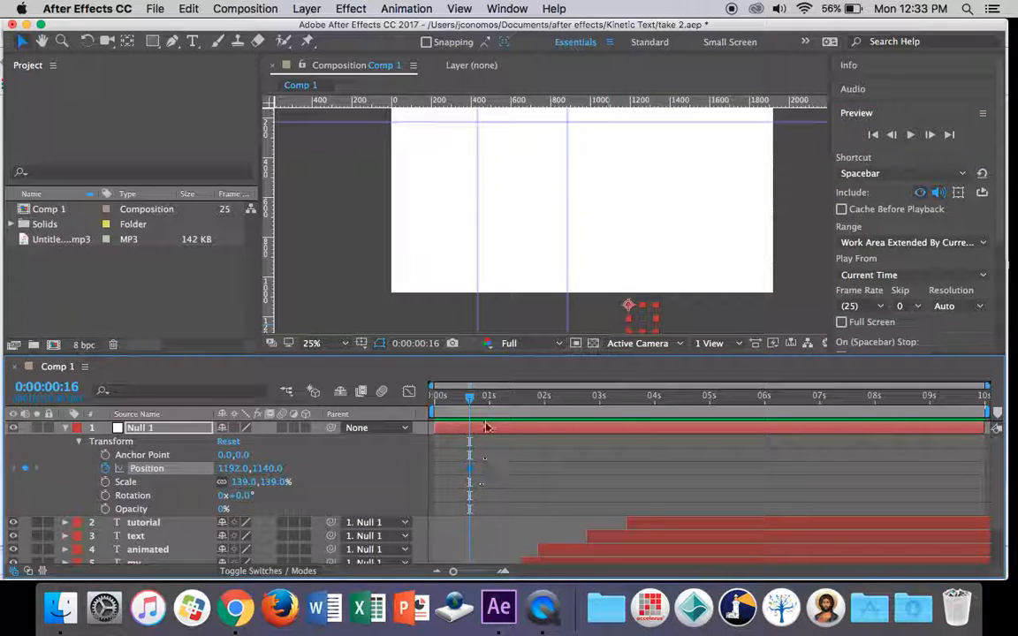
At 0:00:01:14, move Null 1 straight up to position 1192, 996 as its second keyframe.
left_click_drag(469, 402, 520, 403)
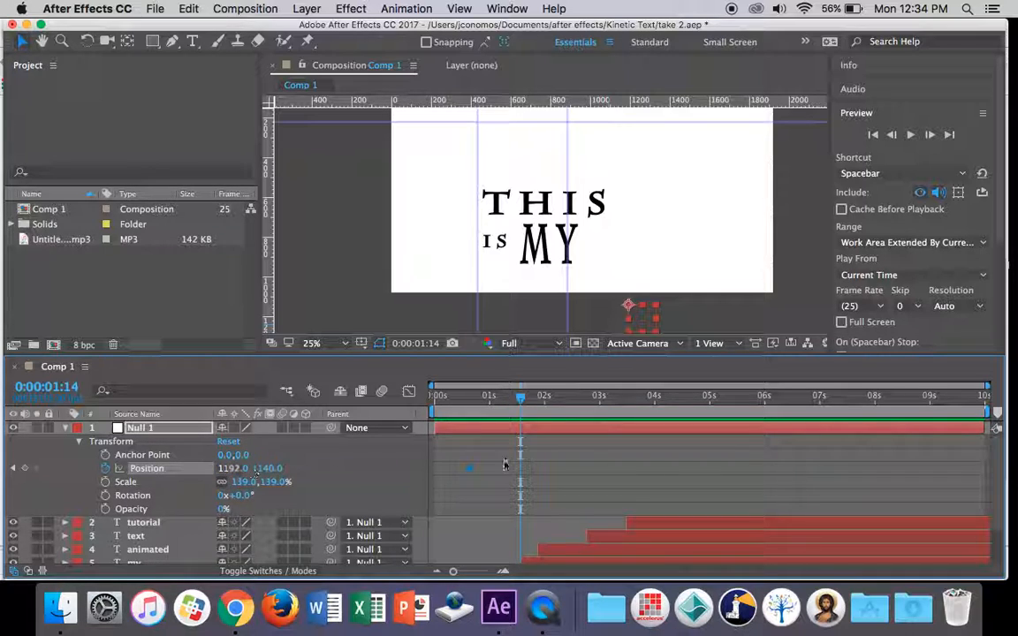
left_click(644, 323)
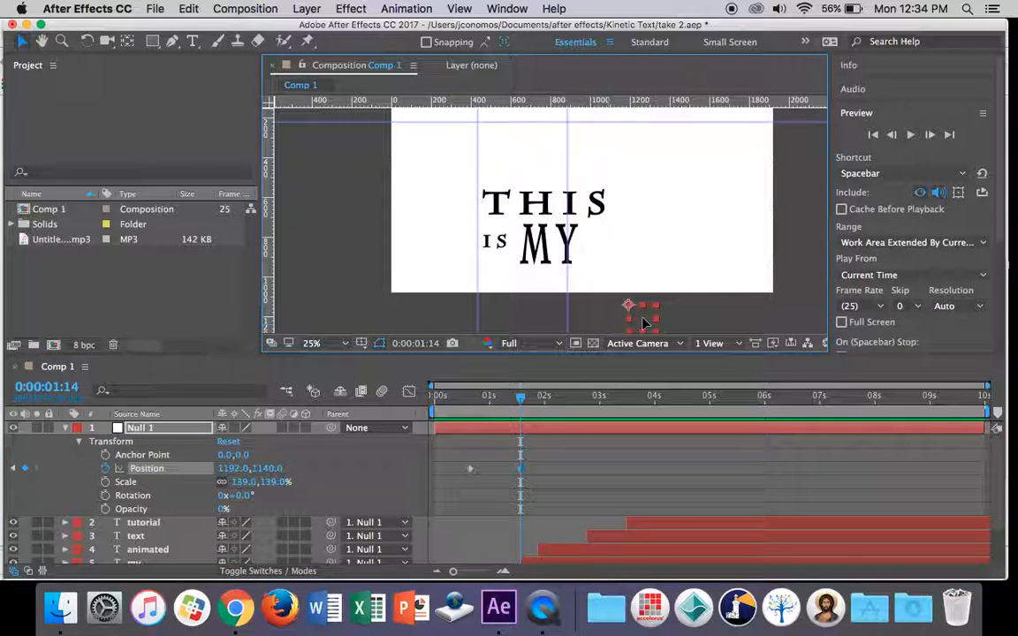
left_click_drag(644, 320, 639, 290)
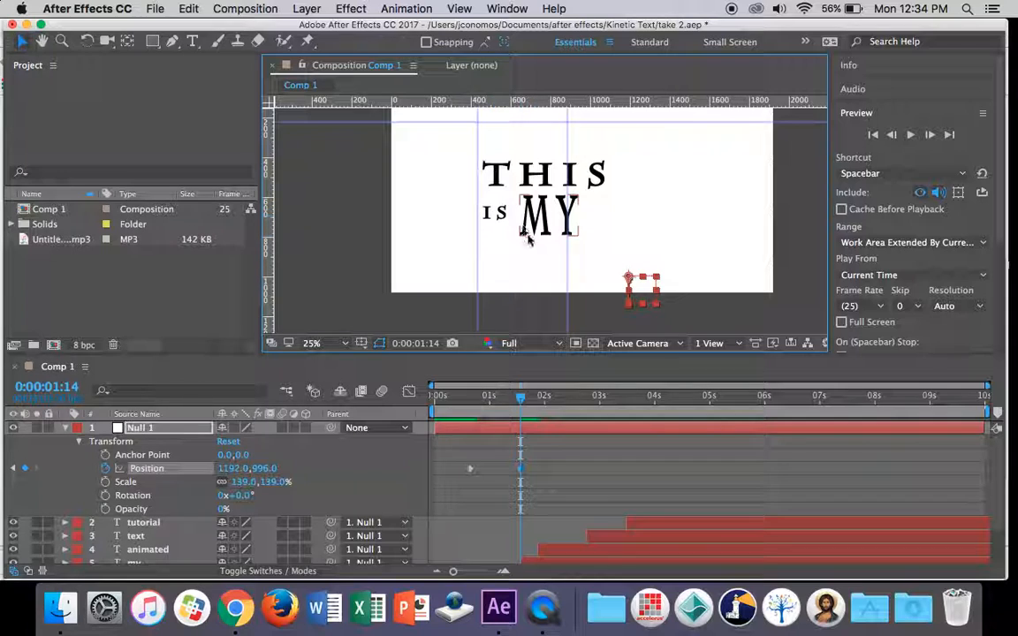
Add a Position keyframe to Null 1 at 0:00:01:19, three frames before the word ANIMATED appears, keeping the same position.
mouse_move(526, 402)
left_mouse_down()
mouse_move(433, 402)
mouse_move(540, 400)
left_mouse_up()
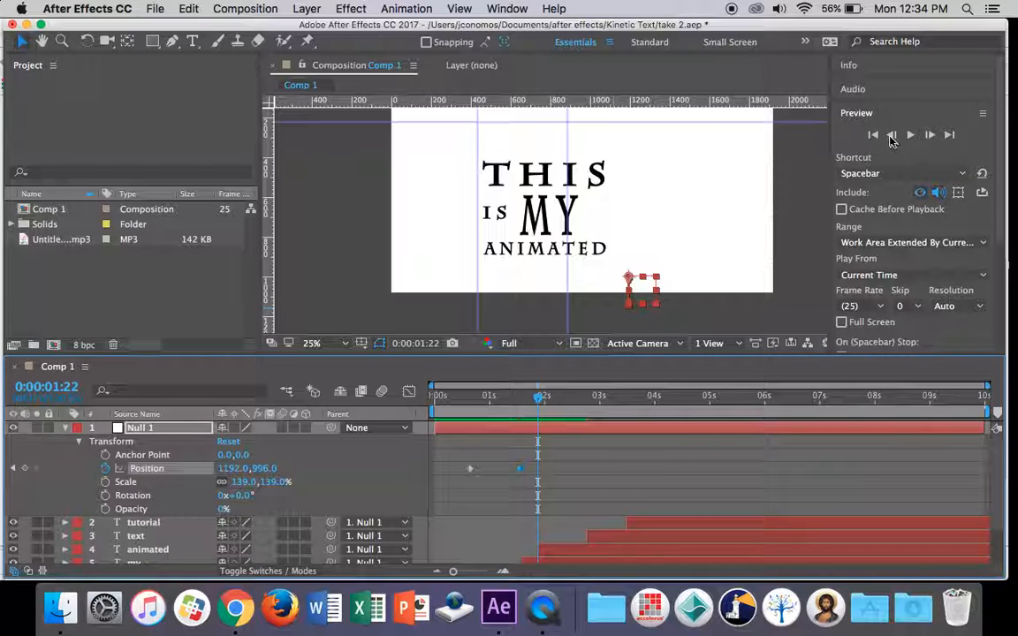
left_click(890, 140)
left_click(890, 140)
left_click(890, 140)
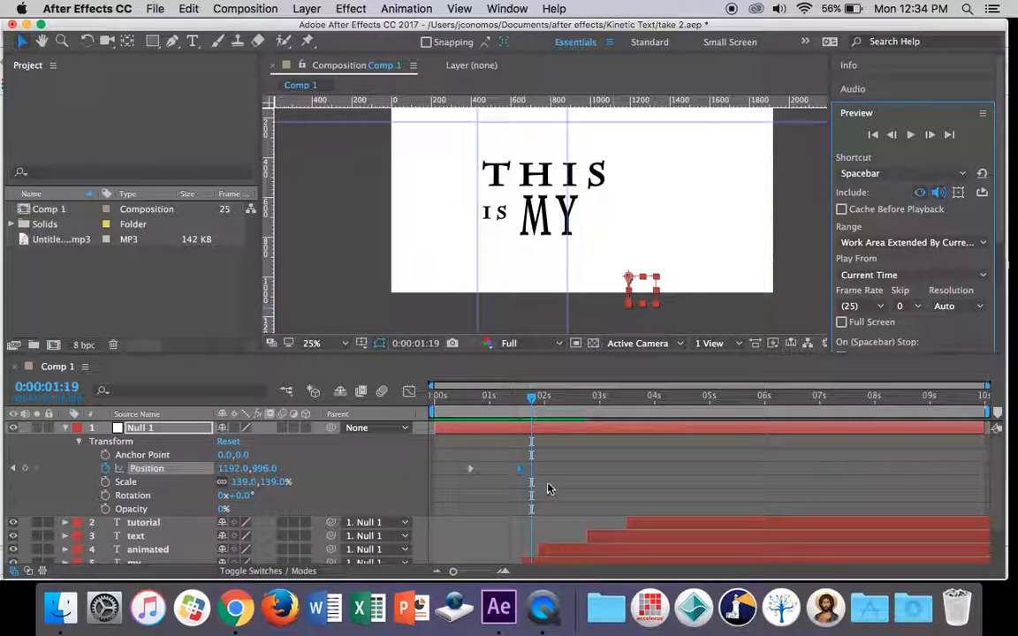
left_click(26, 471)
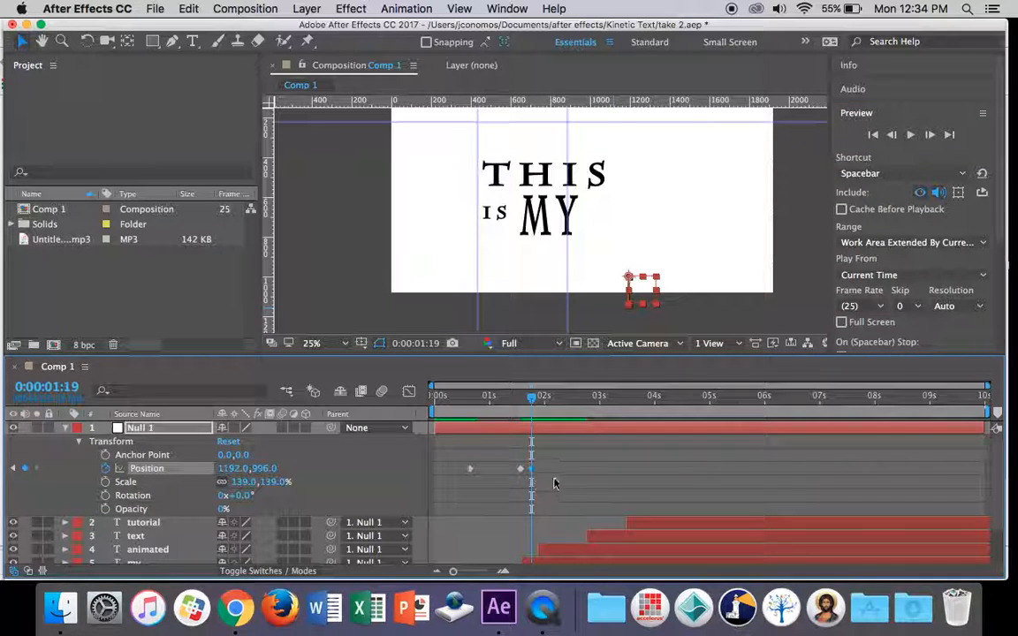
At 0:00:02:19, raise Null 1 to position 1192, 836, and preview the animation from 0:00:00:08.
left_click_drag(479, 396, 587, 402)
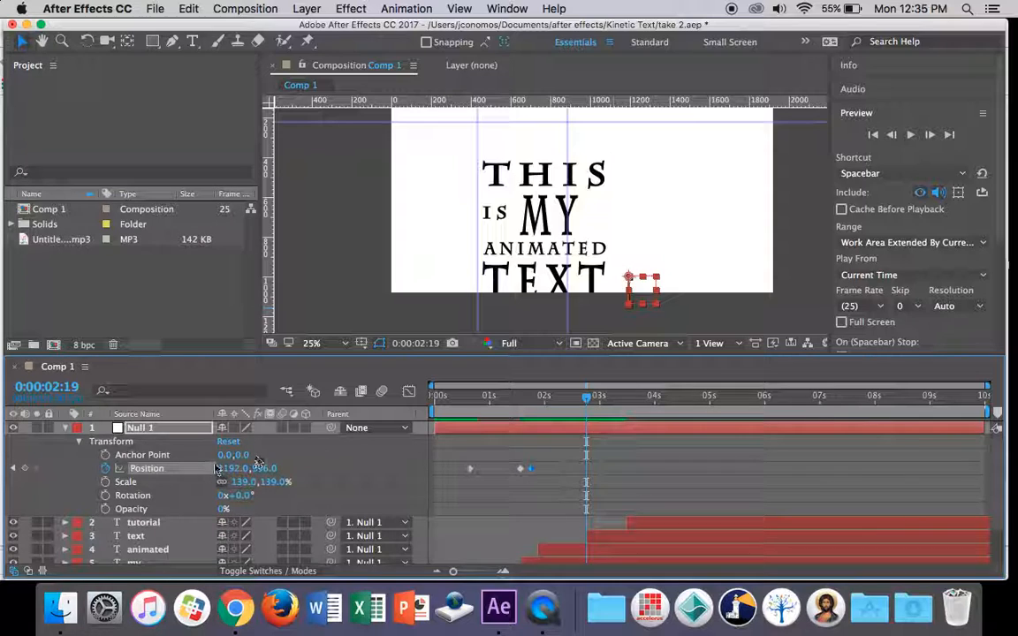
left_click_drag(643, 300, 644, 267)
left_click_drag(539, 397, 453, 420)
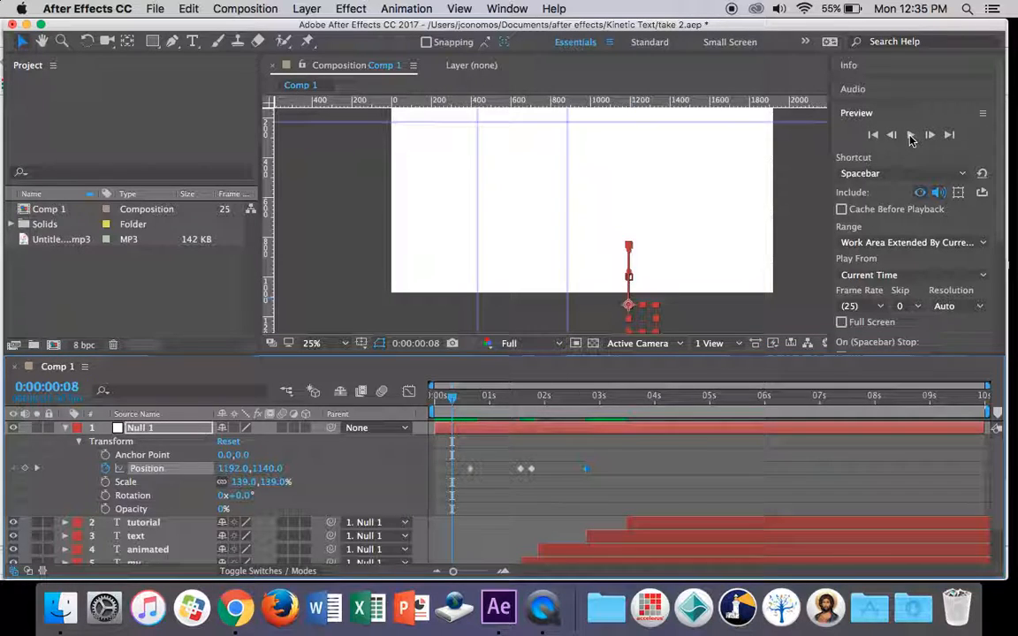
left_click(910, 135)
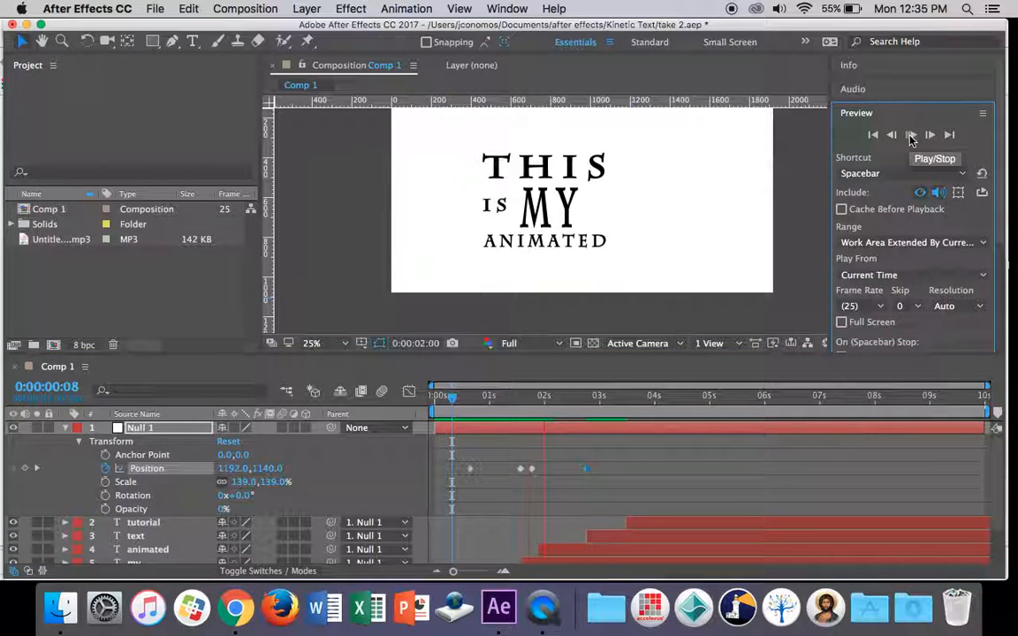
left_click(910, 135)
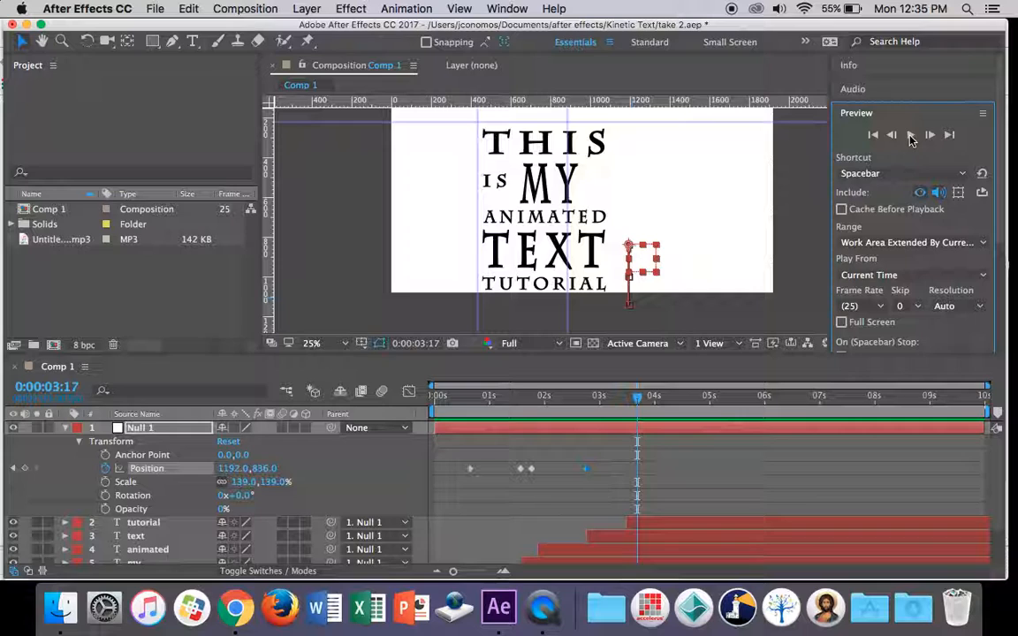
scroll(800, 263, "up", 1)
scroll(797, 262, "down", 2)
scroll(793, 260, "up", 1)
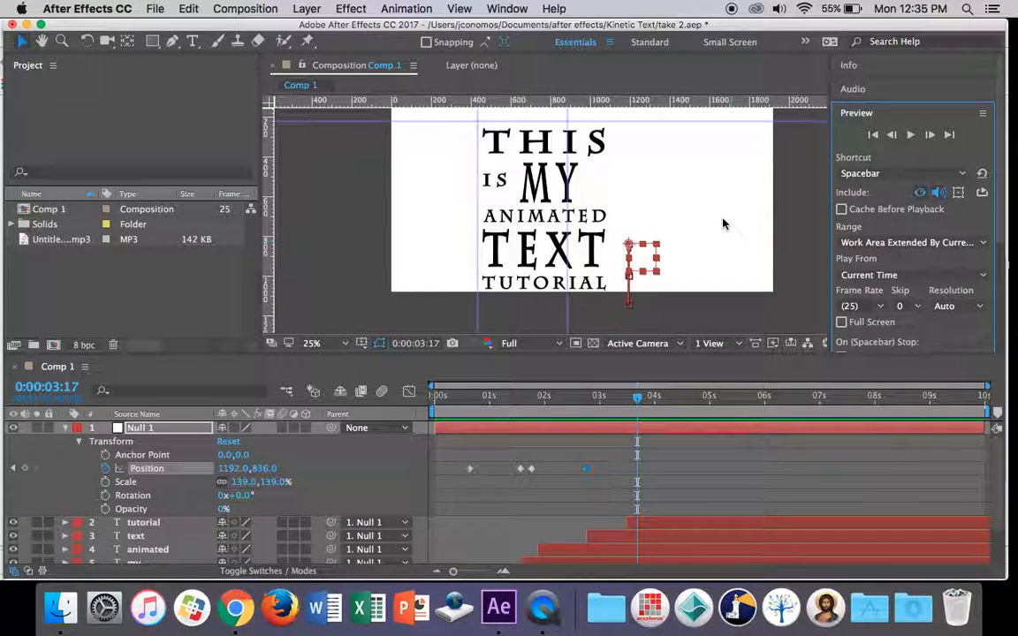
key("h")
left_click_drag(711, 202, 708, 229)
key("v")
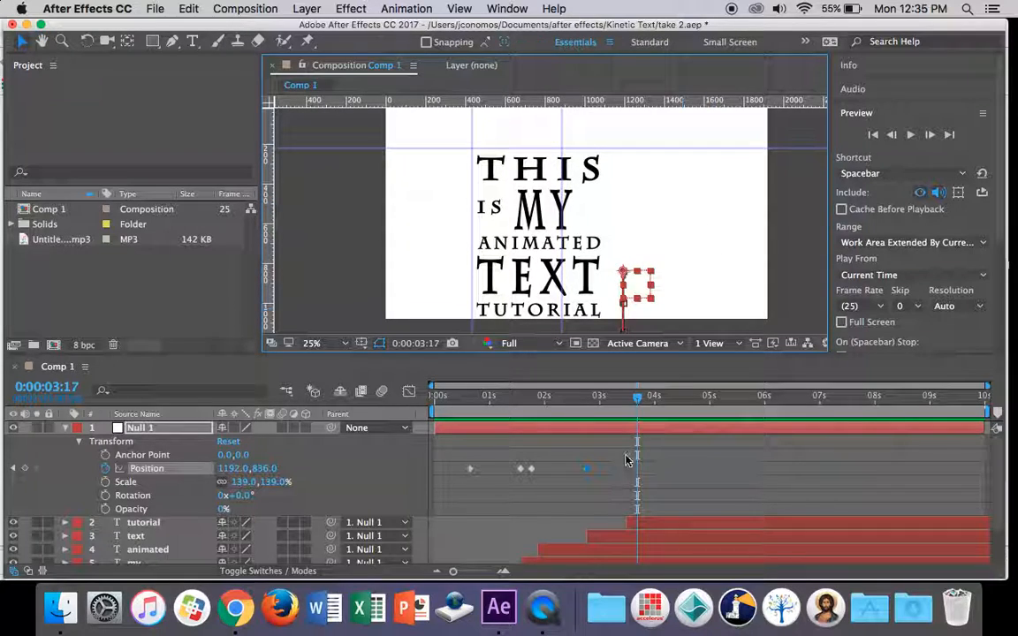
At 0:00:03:09, three frames before the word TUTORIAL appears, hold Null 1's Position with a keyframe and start keyframing its Scale.
left_click_drag(638, 399, 626, 402)
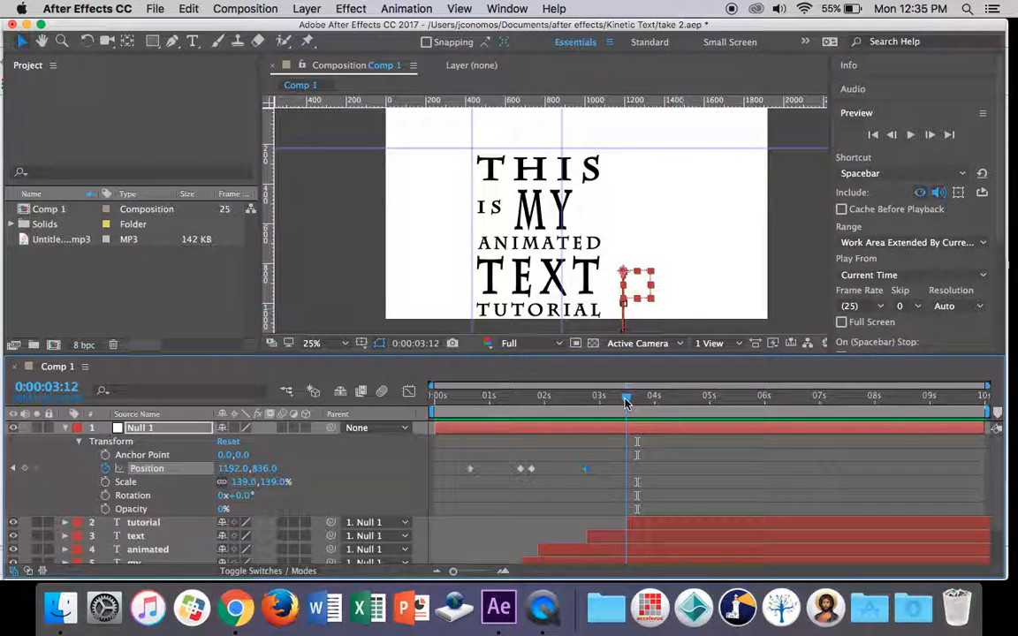
left_click(622, 403)
left_click_drag(623, 403, 626, 403)
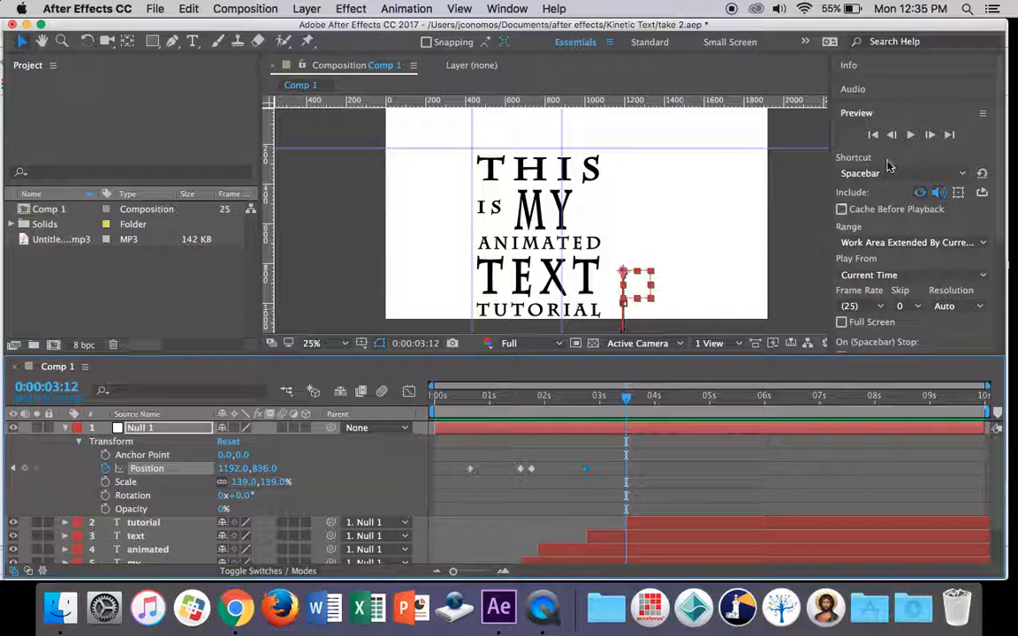
left_click(892, 137)
left_click(892, 137)
left_click(893, 137)
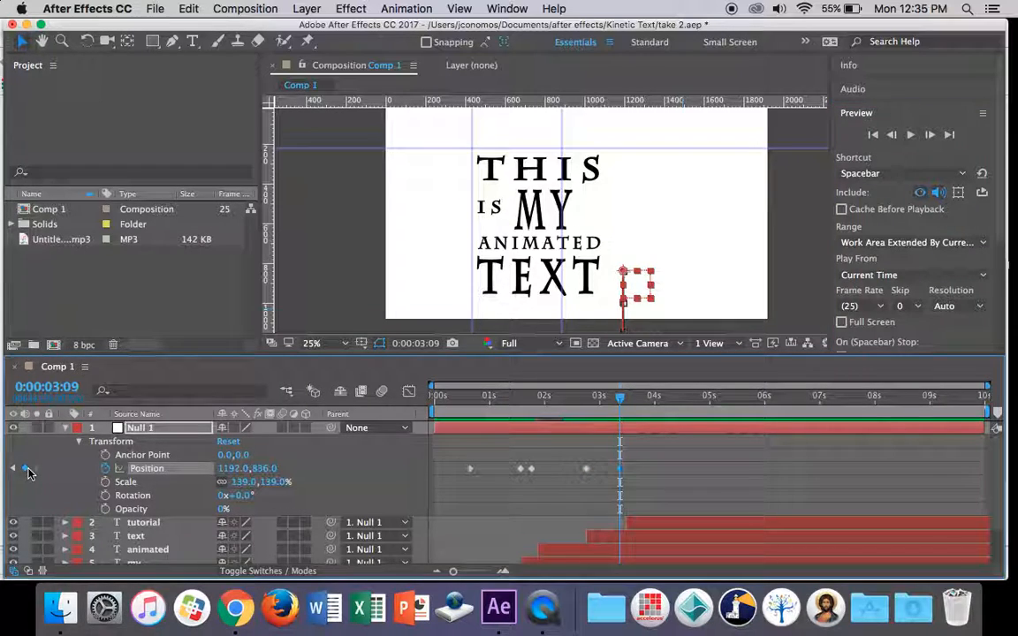
left_click(26, 469)
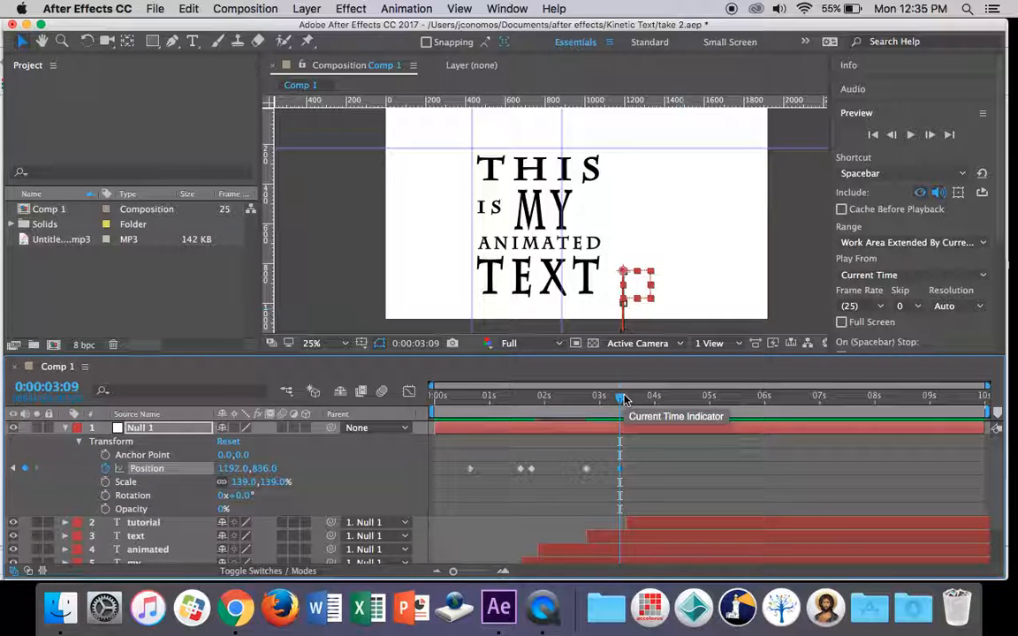
left_click(106, 483)
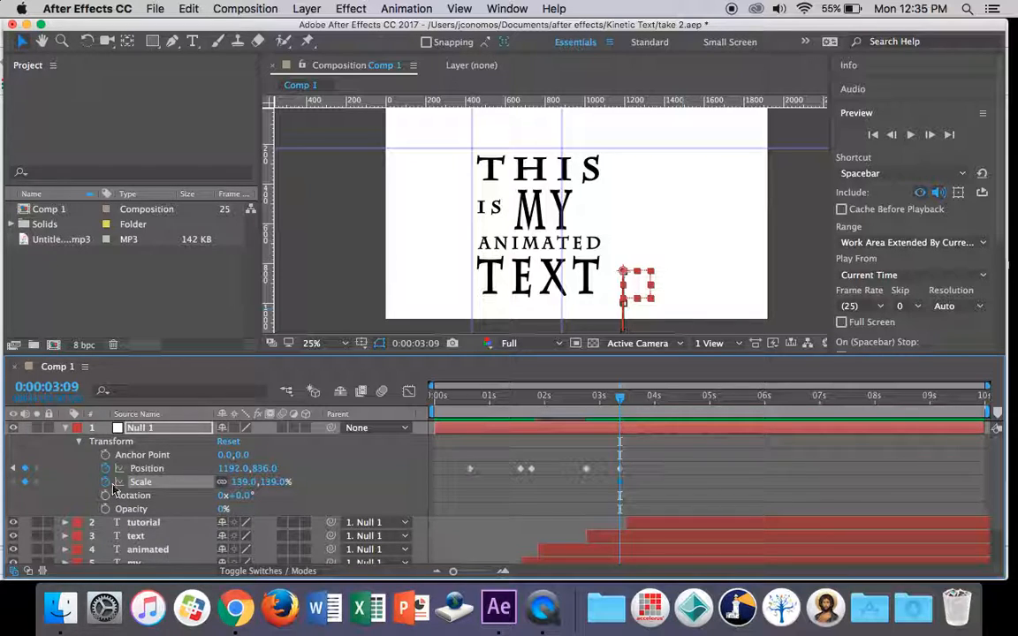
At 0:00:04:11, enlarge Null 1 to 203% scale and move it to position 1520, 612 so the text stays at the left guide.
left_click_drag(621, 402, 679, 399)
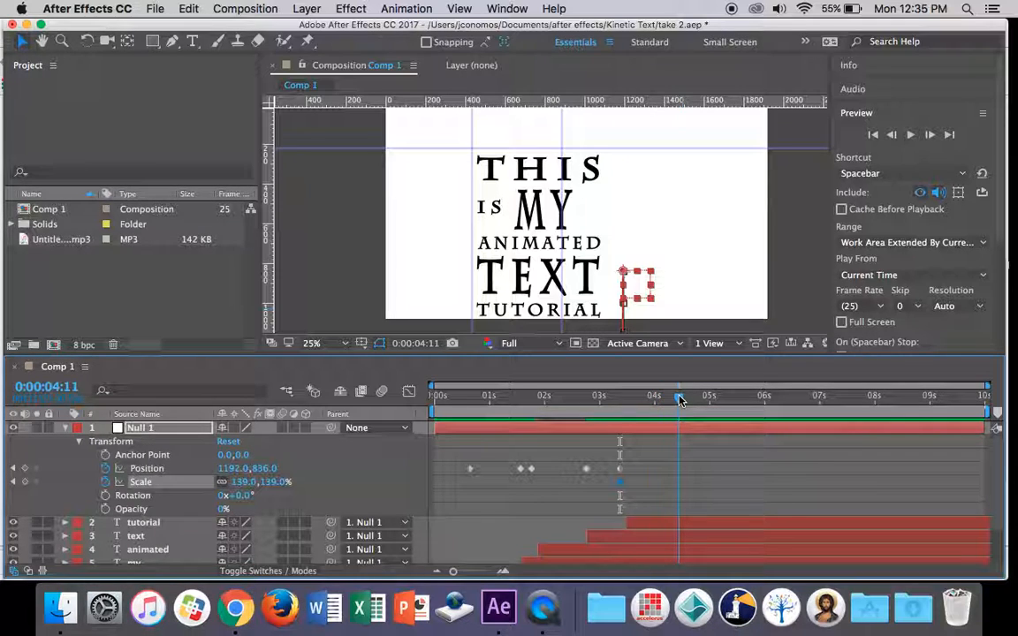
left_click(637, 285)
left_click_drag(641, 291, 643, 247)
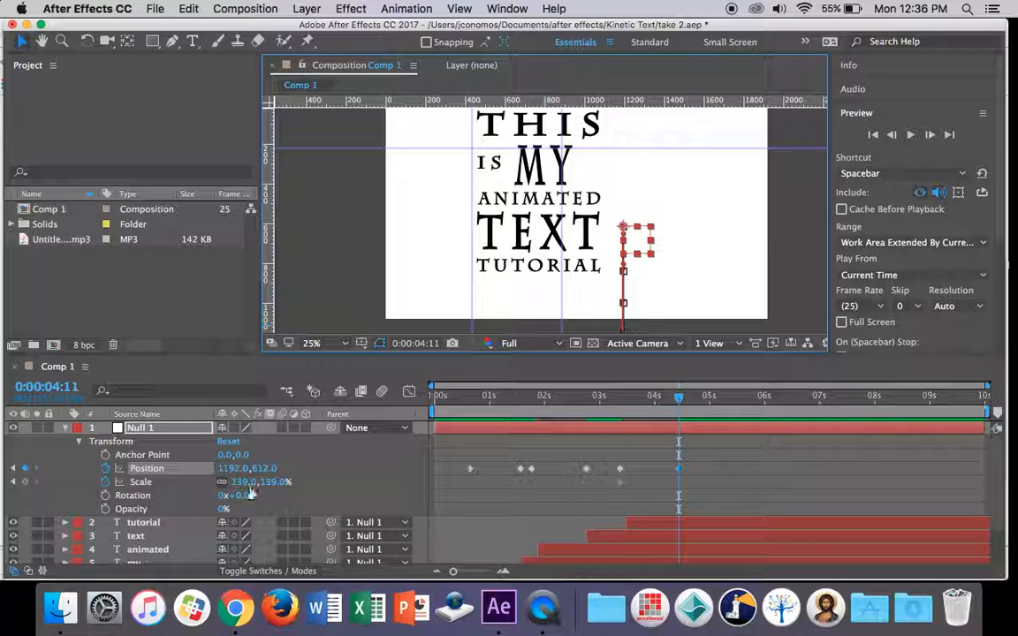
left_click_drag(249, 485, 297, 483)
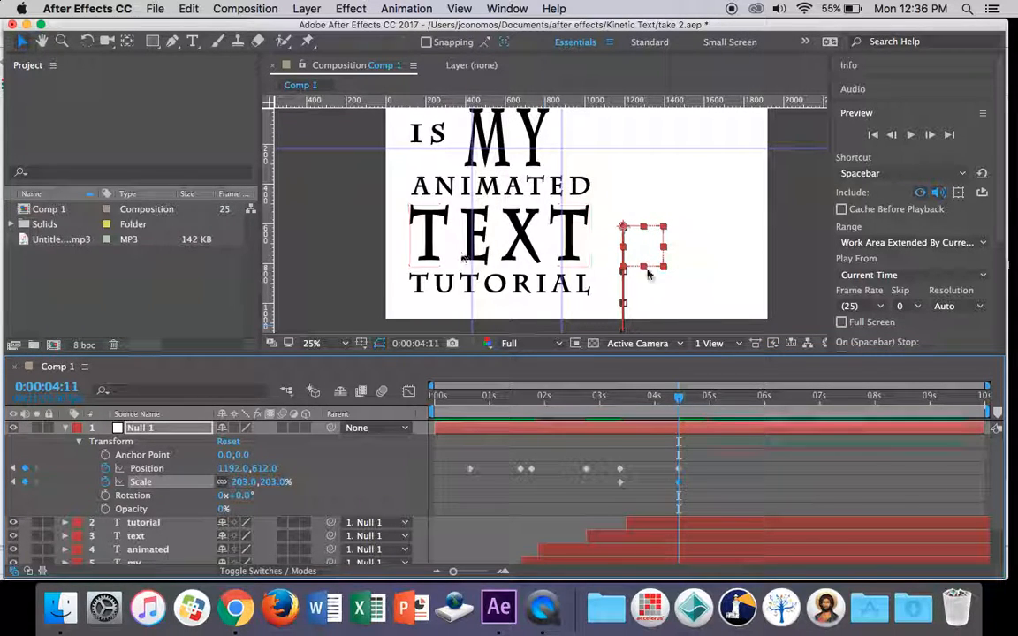
left_click_drag(647, 250, 713, 254)
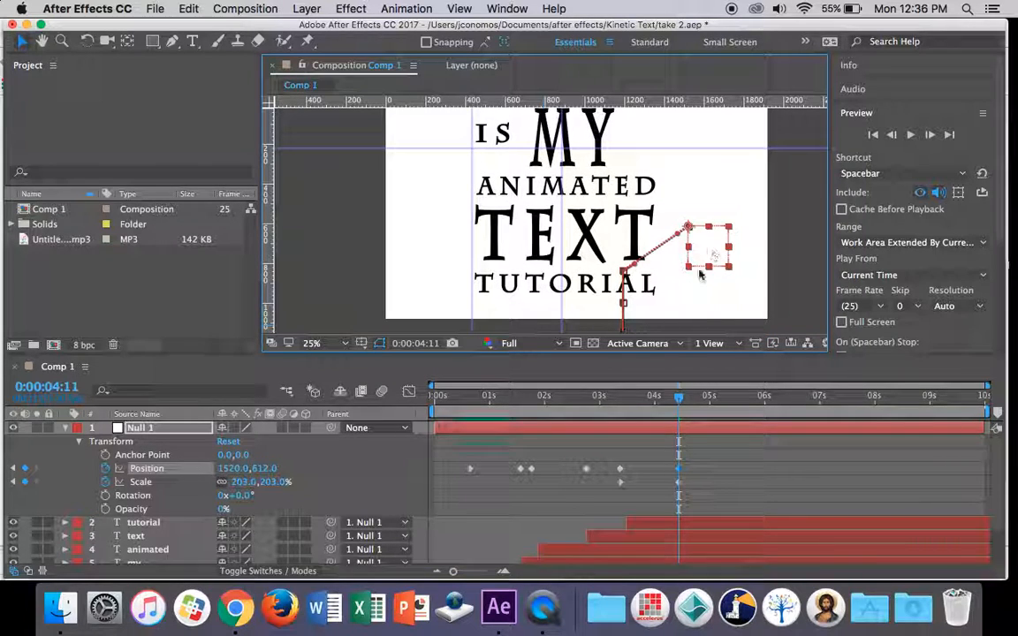
Preview the animation from the first frame to check the combined upward move and enlargement of the text block.
left_click_drag(680, 400, 437, 407)
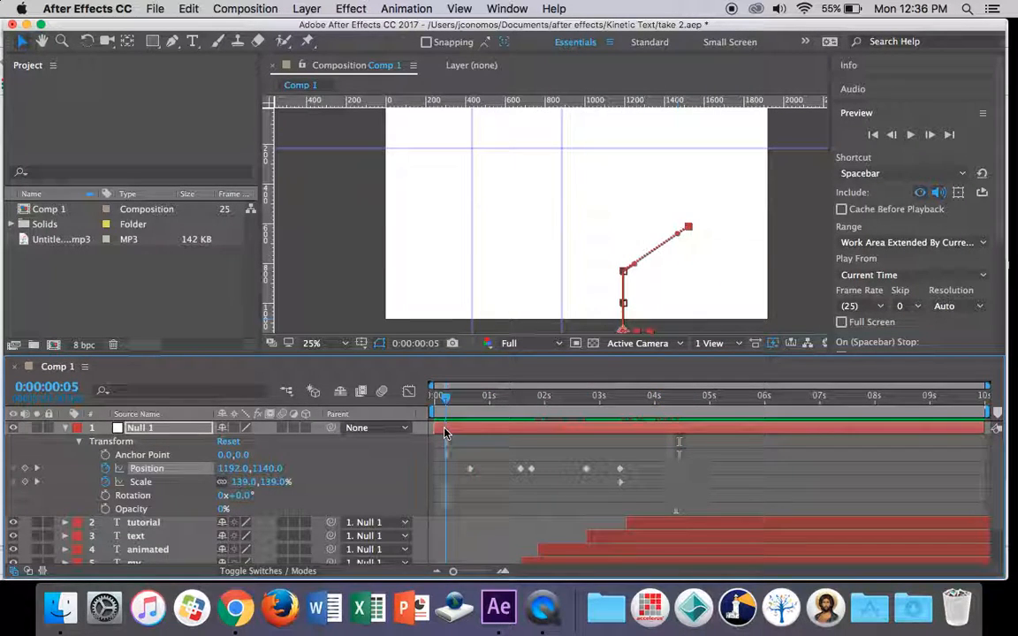
left_click(872, 134)
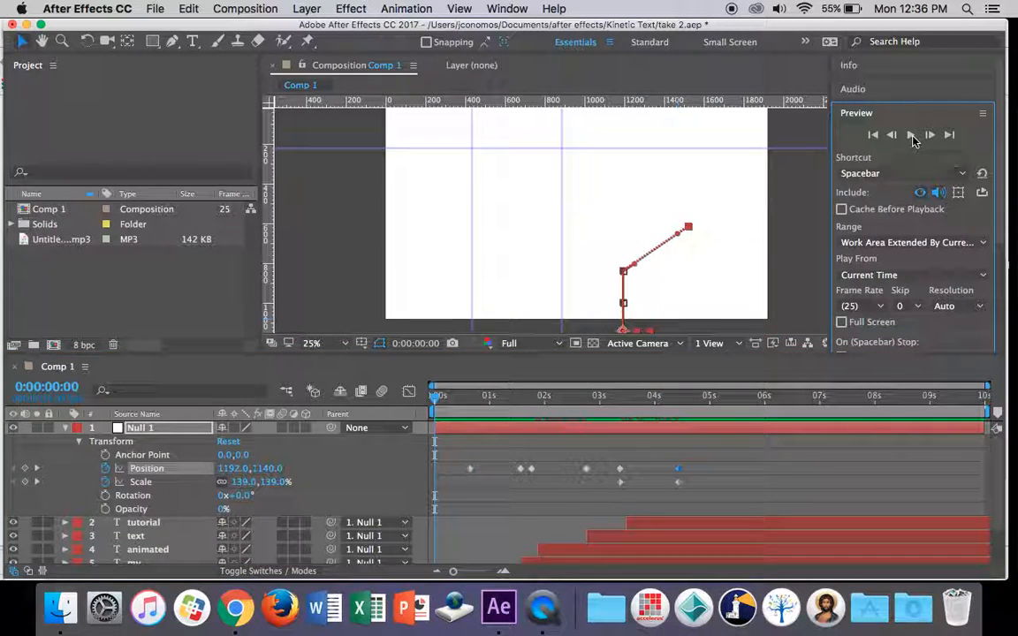
left_click(911, 135)
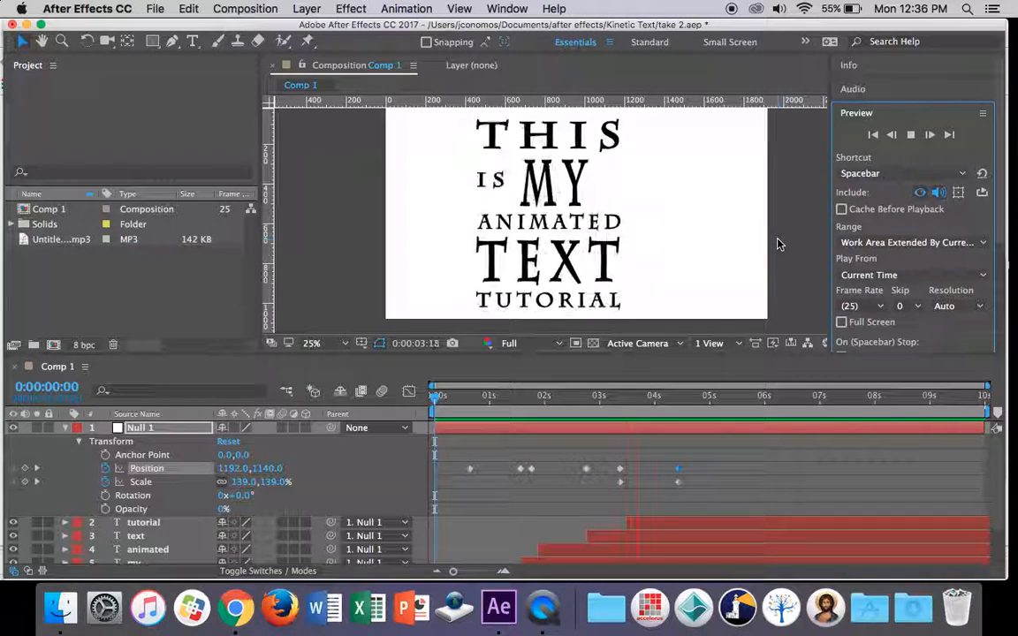
left_click(911, 137)
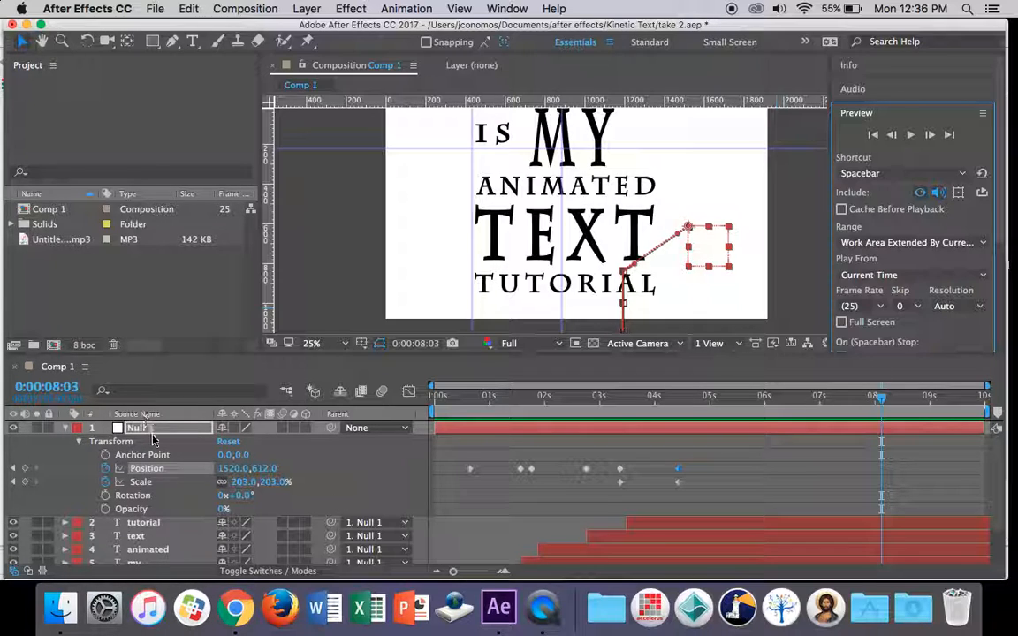
Collapse Null 1, go to 0:00:02:19 where the word TEXT appears, and show the text layer's Transform properties.
left_click(66, 428)
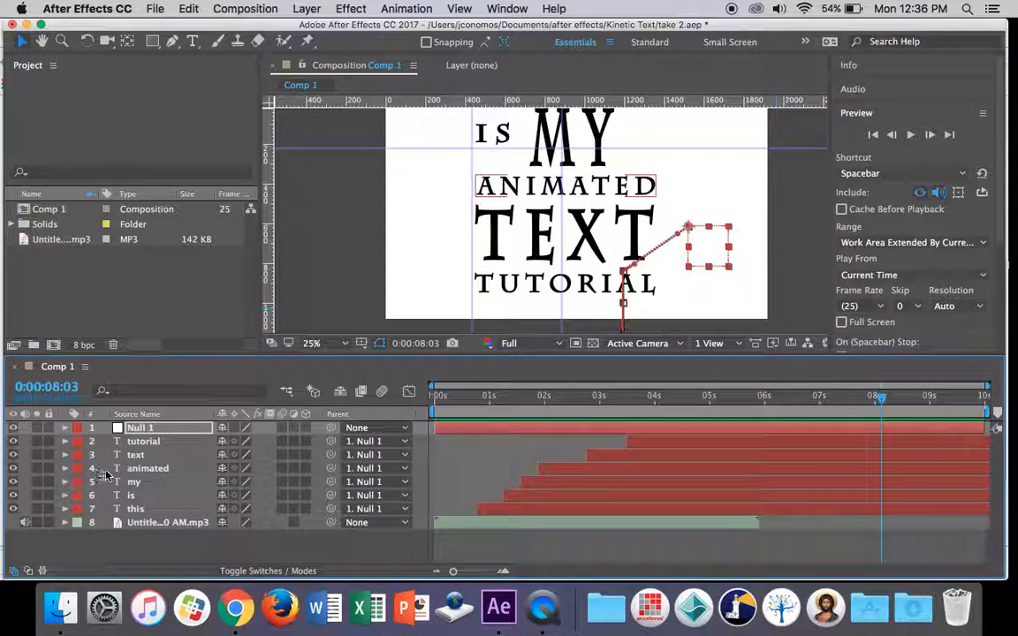
left_click(65, 510)
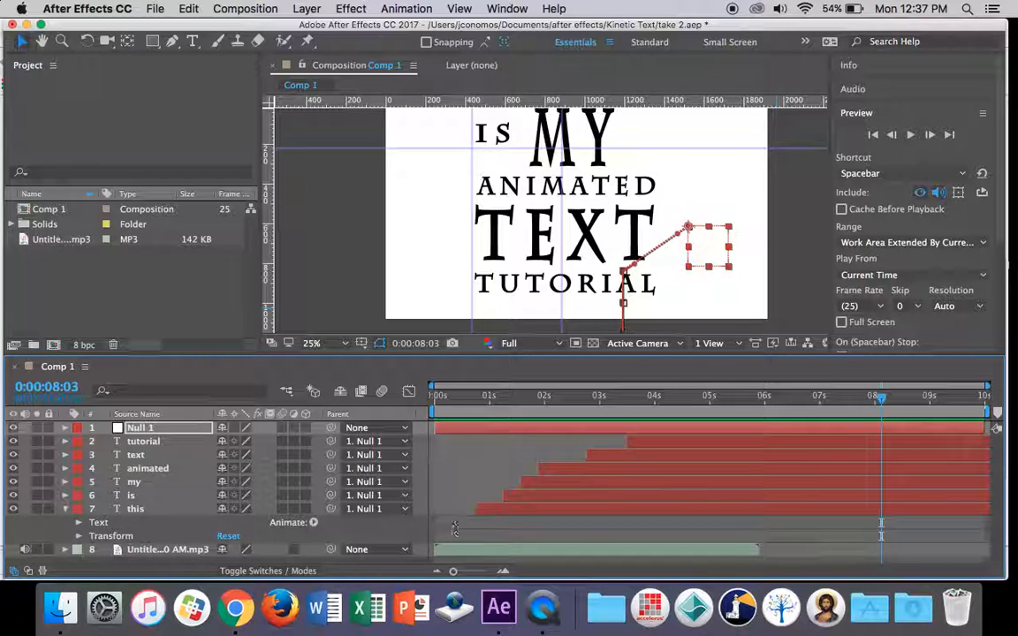
left_click(488, 510)
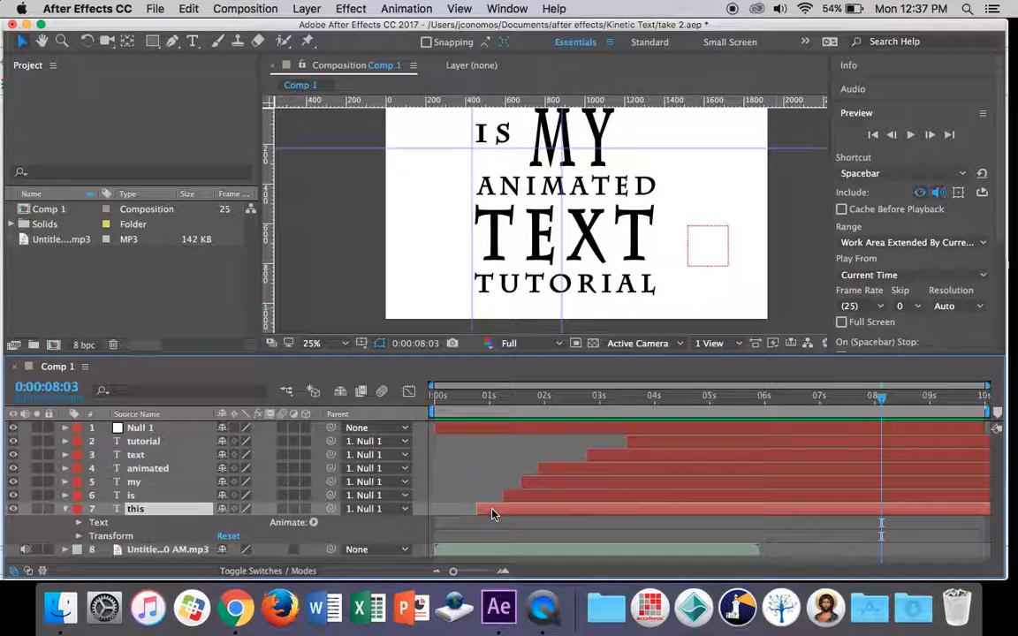
left_click(78, 536)
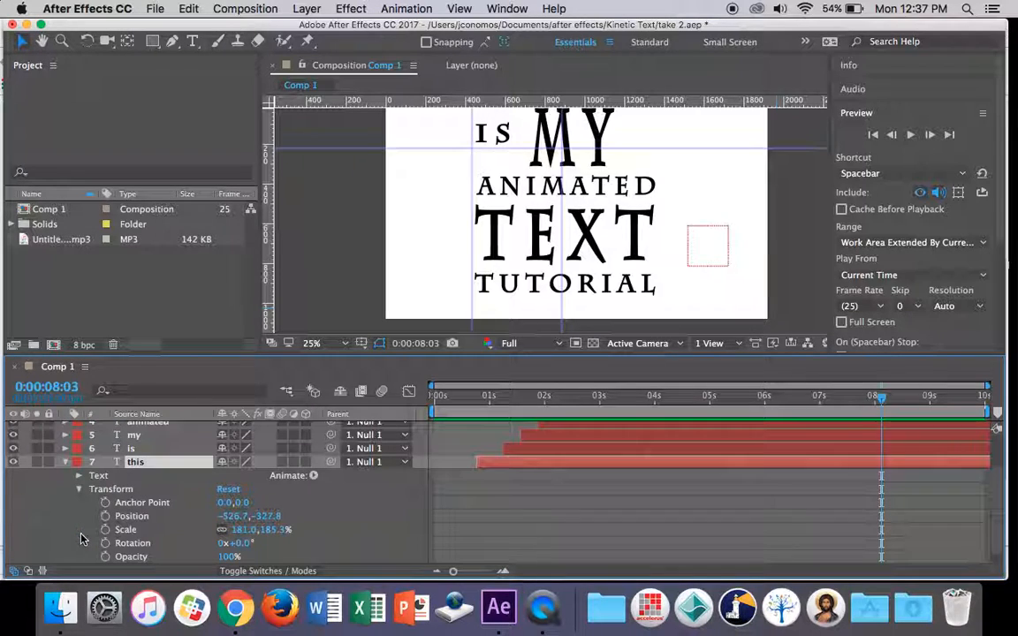
left_click_drag(878, 403, 591, 402)
scroll(618, 469, "up", 2)
left_click(608, 436)
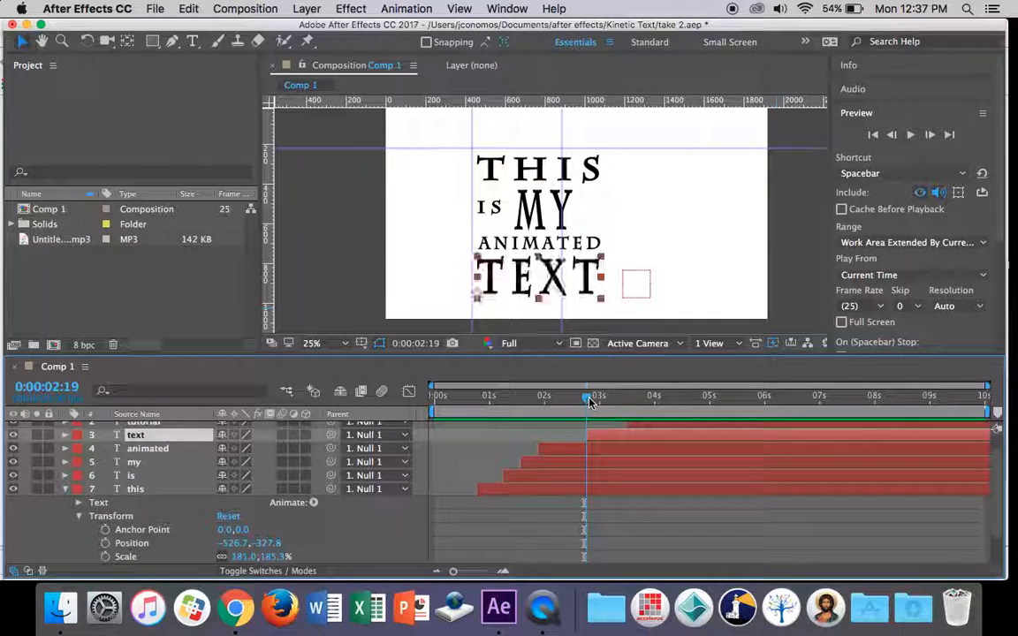
left_click(65, 489)
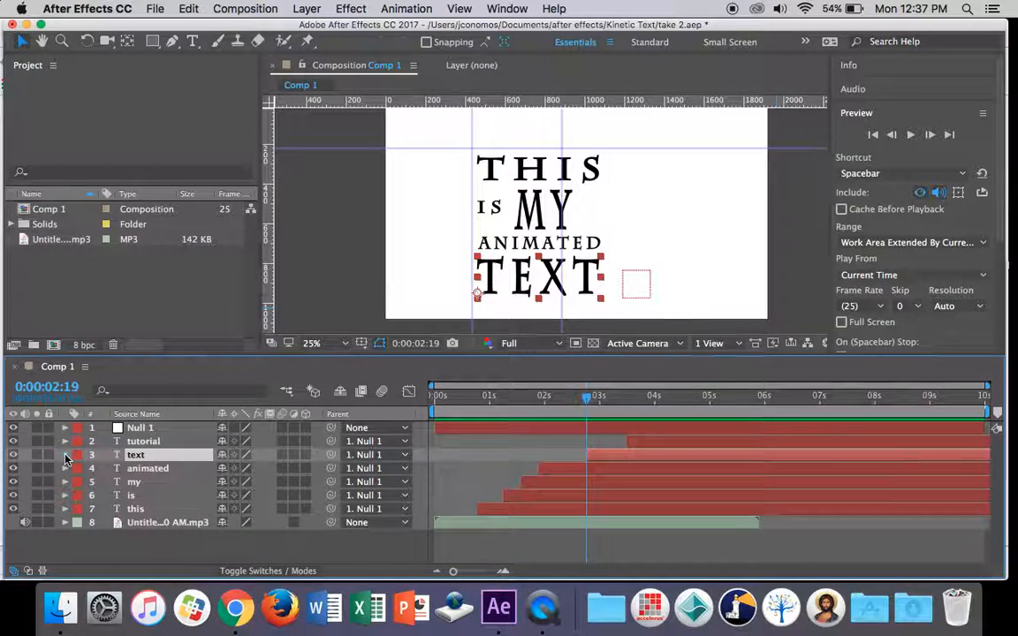
left_click(66, 456)
left_click(78, 483)
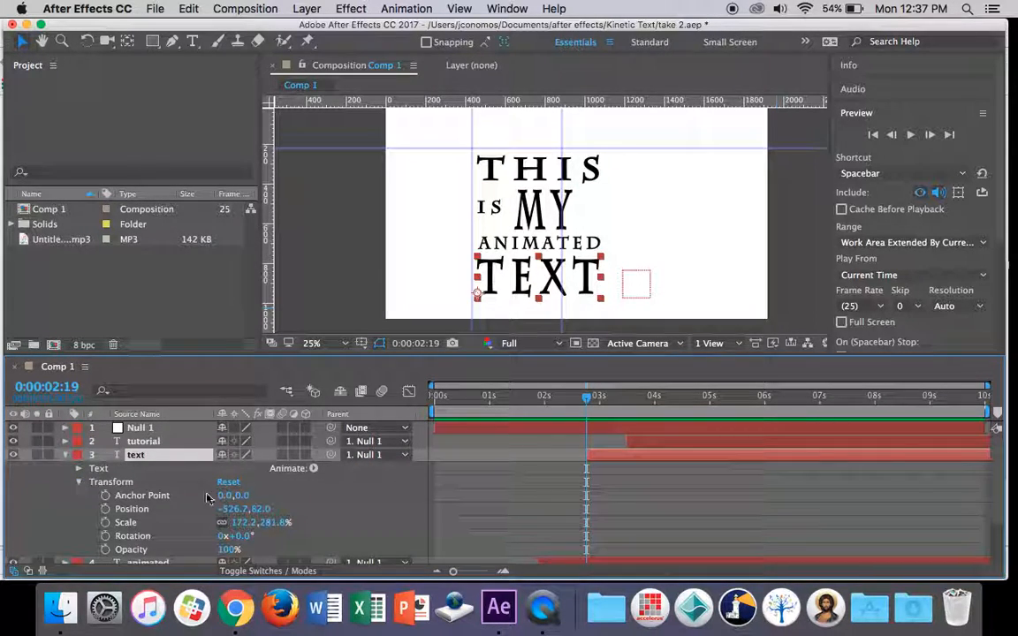
Try keyframing the text layer's Scale from 25.2, 41.2% at 0:00:02:19 to 110.2, 180.3% at 0:00:03:04, and undo these changes.
left_click(106, 524)
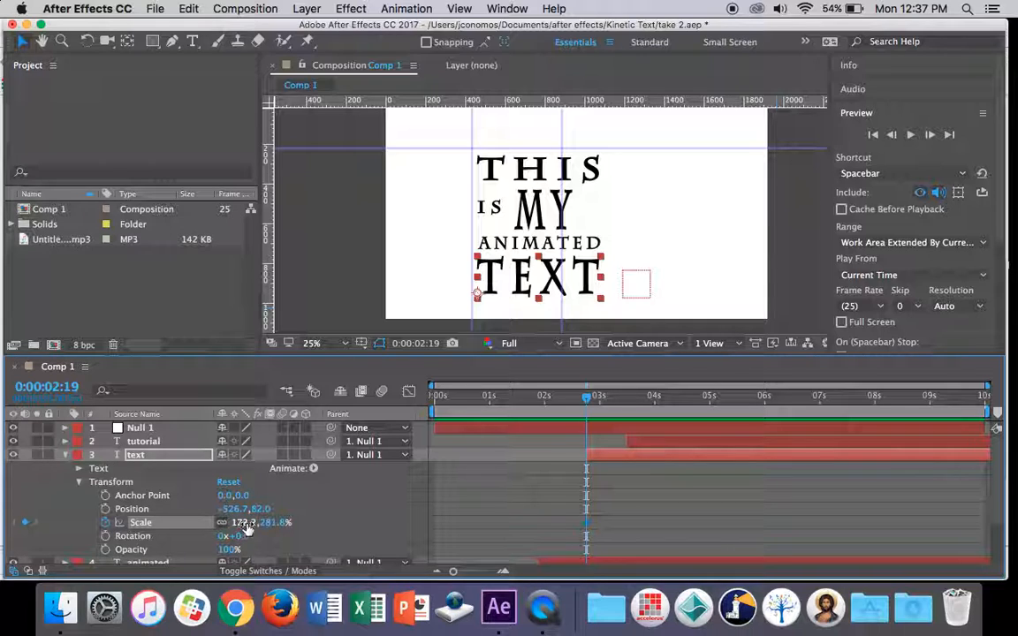
left_click_drag(246, 522, 131, 527)
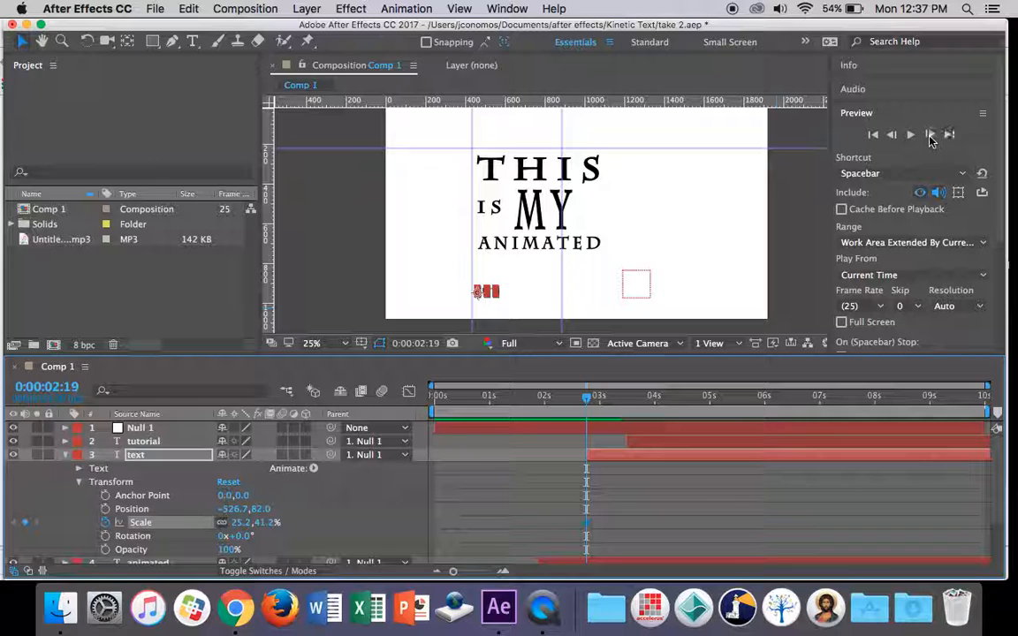
left_click(930, 134)
left_click(929, 135)
left_click(929, 135)
left_click(929, 134)
left_click(929, 134)
left_click(929, 134)
left_click(930, 134)
left_click(929, 134)
left_click(928, 135)
left_click(927, 136)
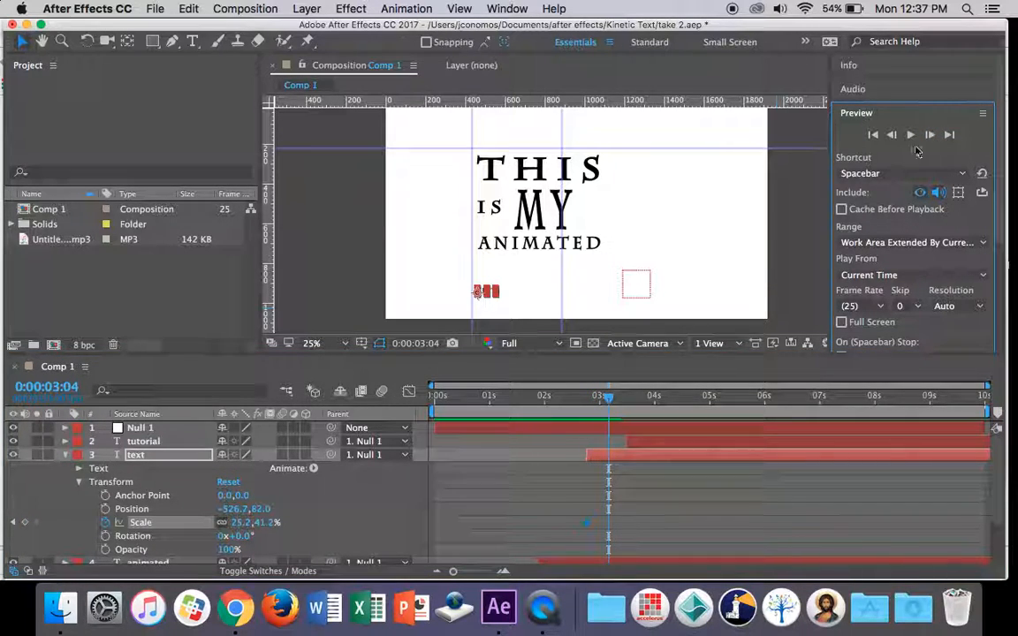
left_click_drag(242, 524, 307, 525)
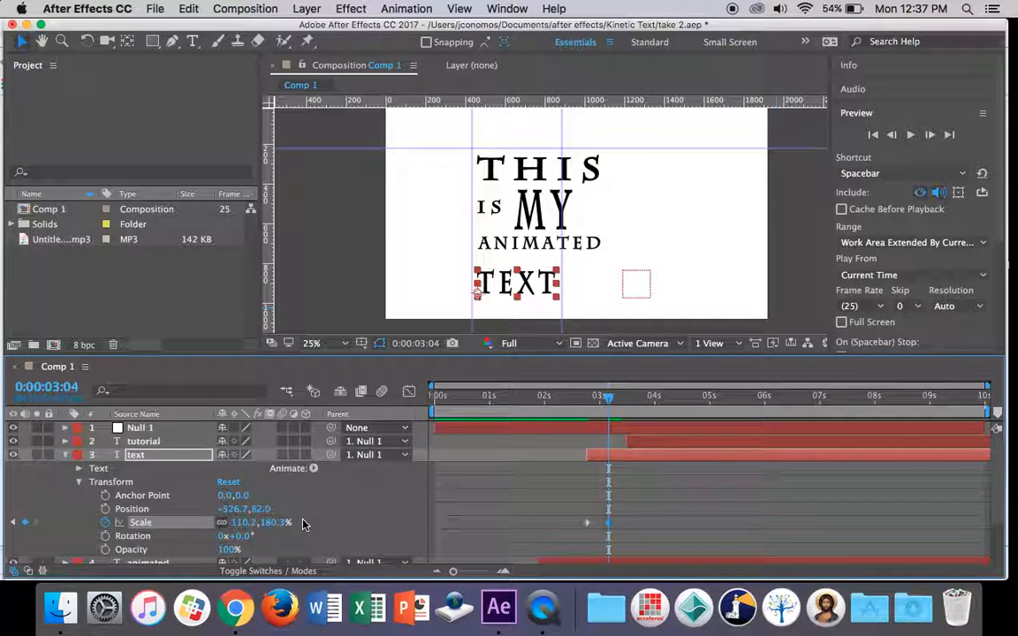
key("j")
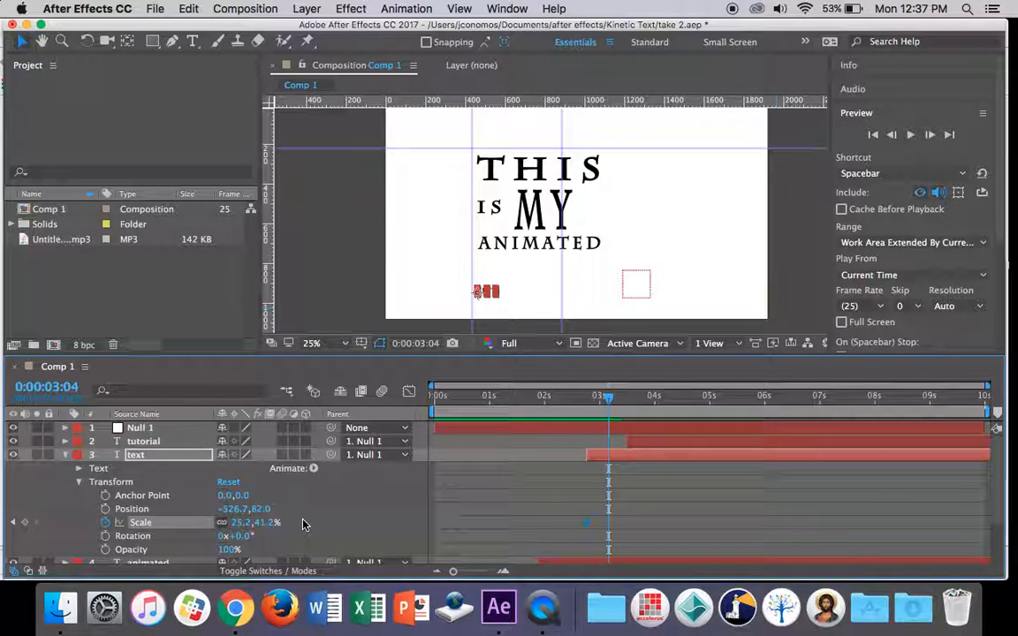
left_click(465, 488)
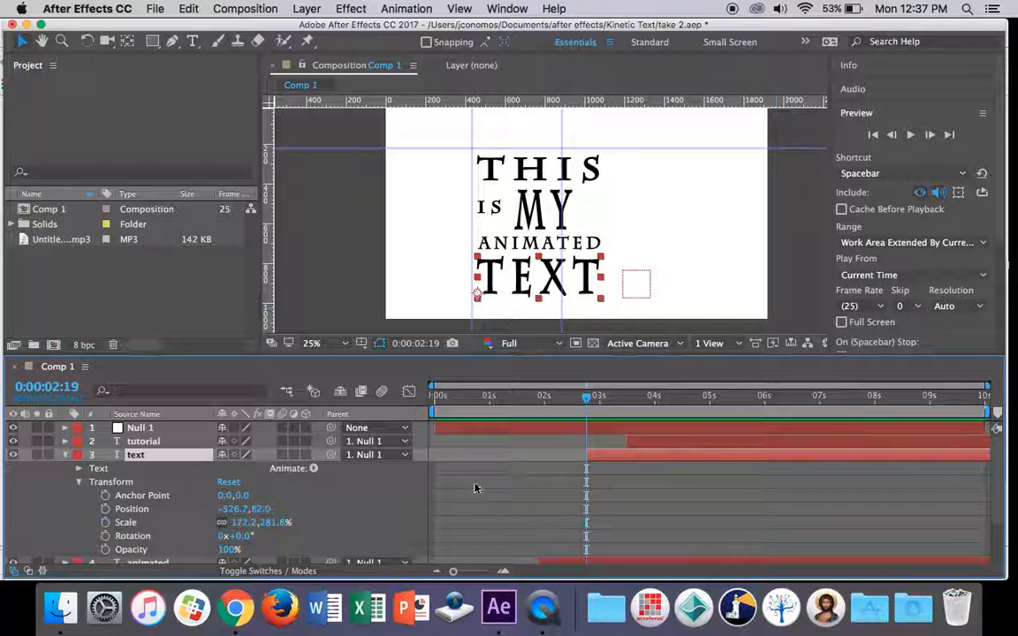
Keyframe the text layer's Scale at its full size at 0:00:03:07, and set it to 24.2, 39.5% at 0:00:02:19.
left_click_drag(591, 400, 616, 405)
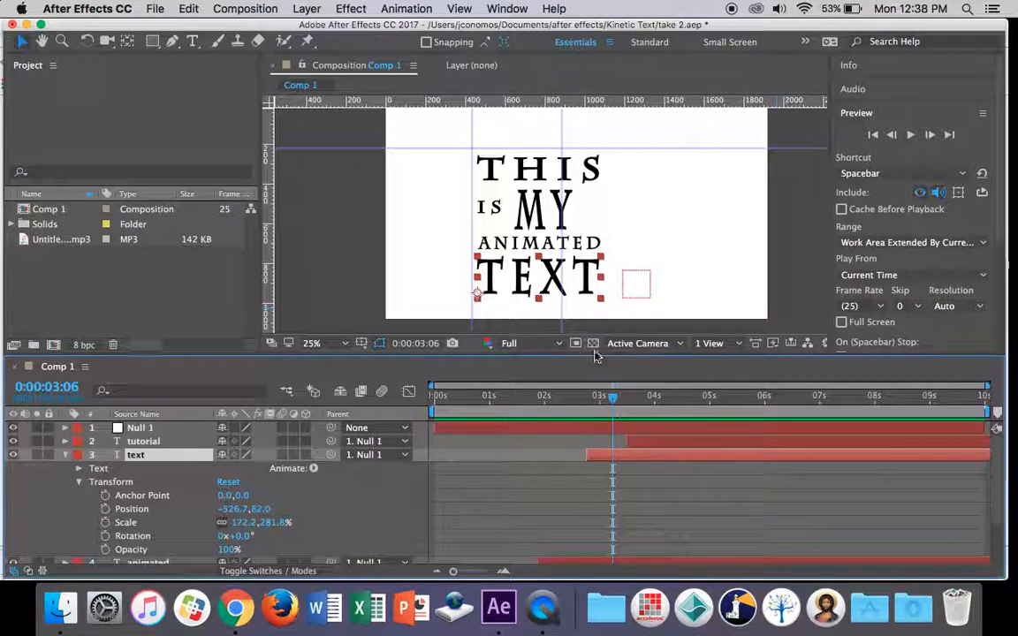
left_click(619, 404)
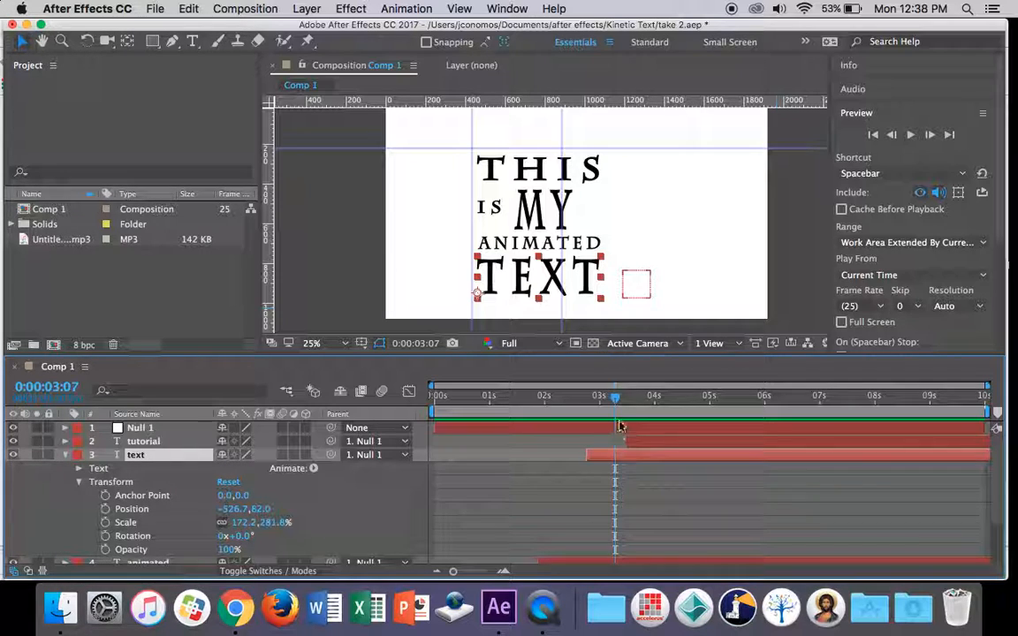
left_click(106, 523)
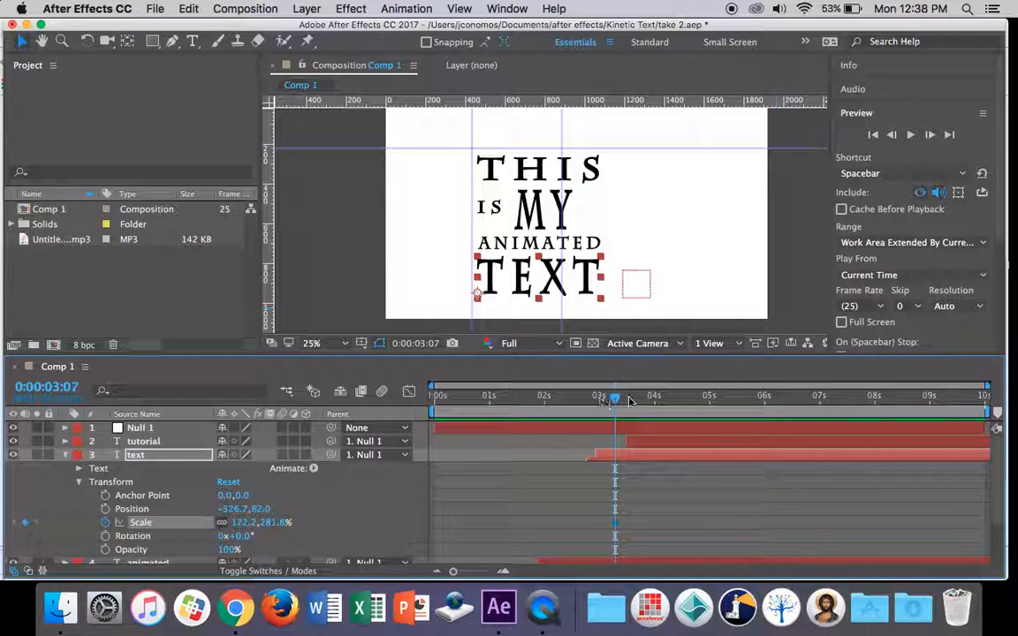
left_click_drag(616, 403, 586, 404)
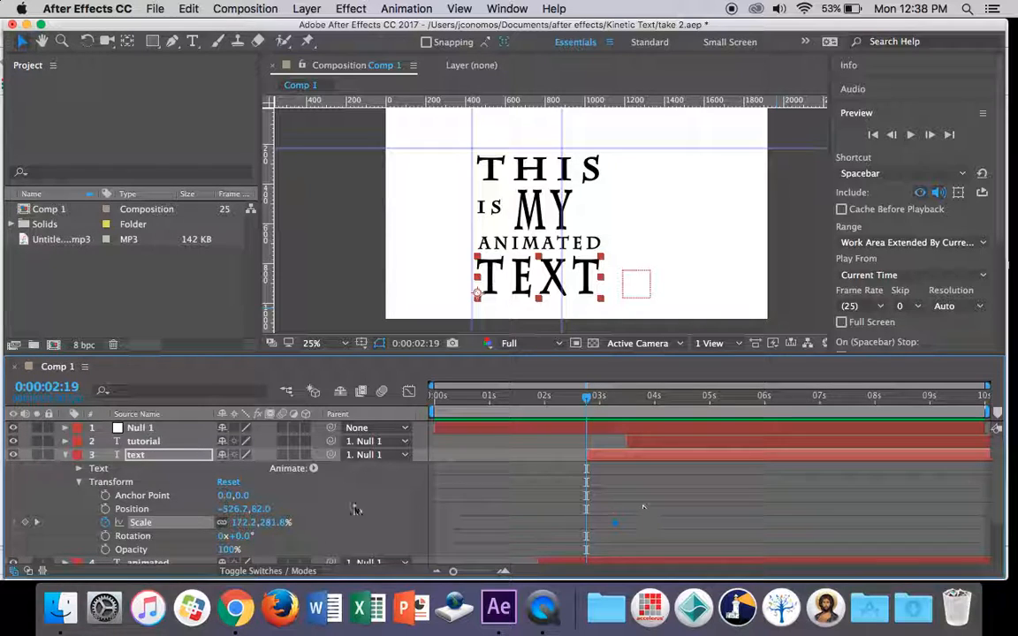
left_click_drag(240, 522, 134, 531)
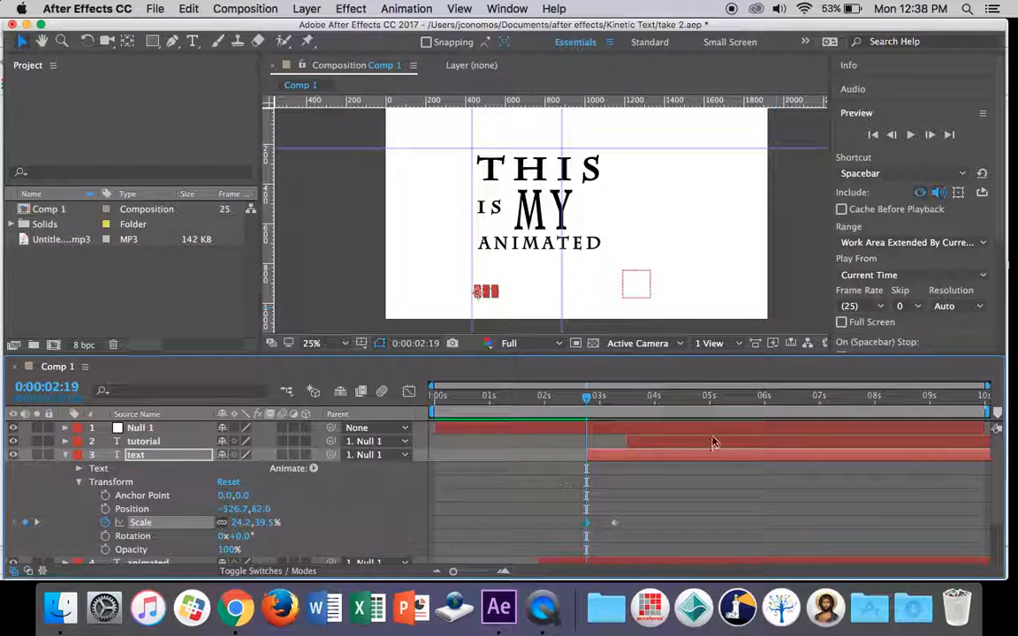
Preview the composition from the beginning to check how the word TEXT grows in.
mouse_move(586, 404)
left_mouse_down()
mouse_move(566, 402)
mouse_move(632, 401)
mouse_move(572, 405)
left_mouse_up()
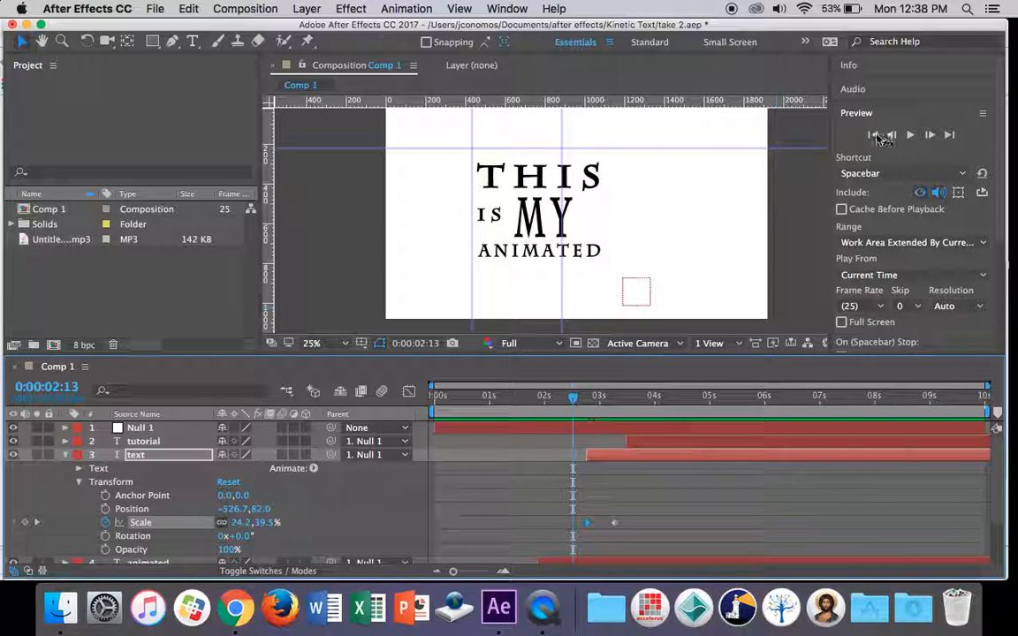
left_click(873, 135)
left_click(910, 135)
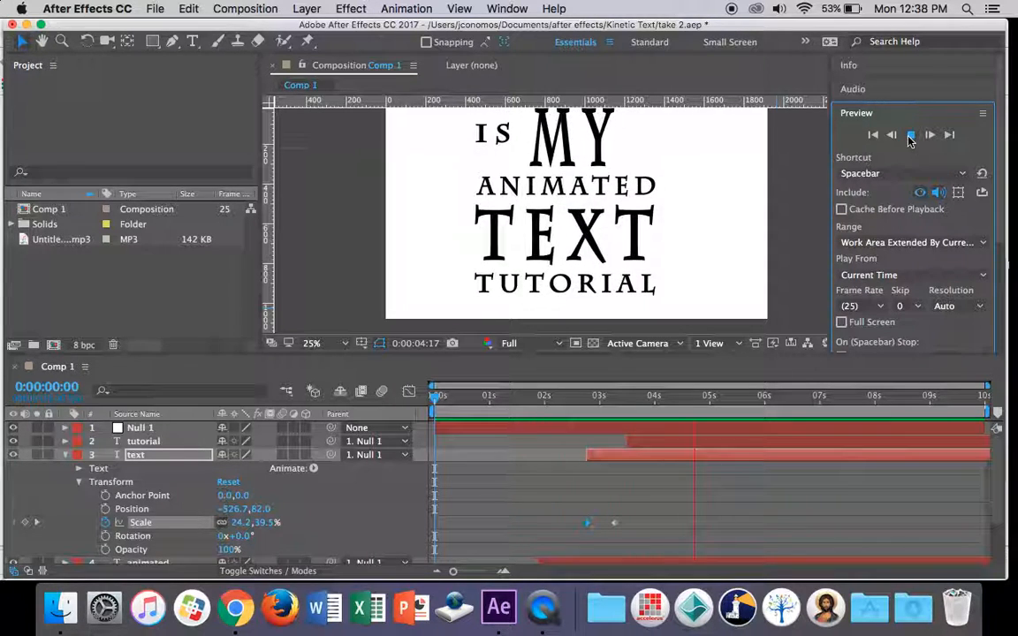
left_click(910, 136)
Collapse the text layer and create a new solid in pale green, colour E8FDE7.
left_click(64, 455)
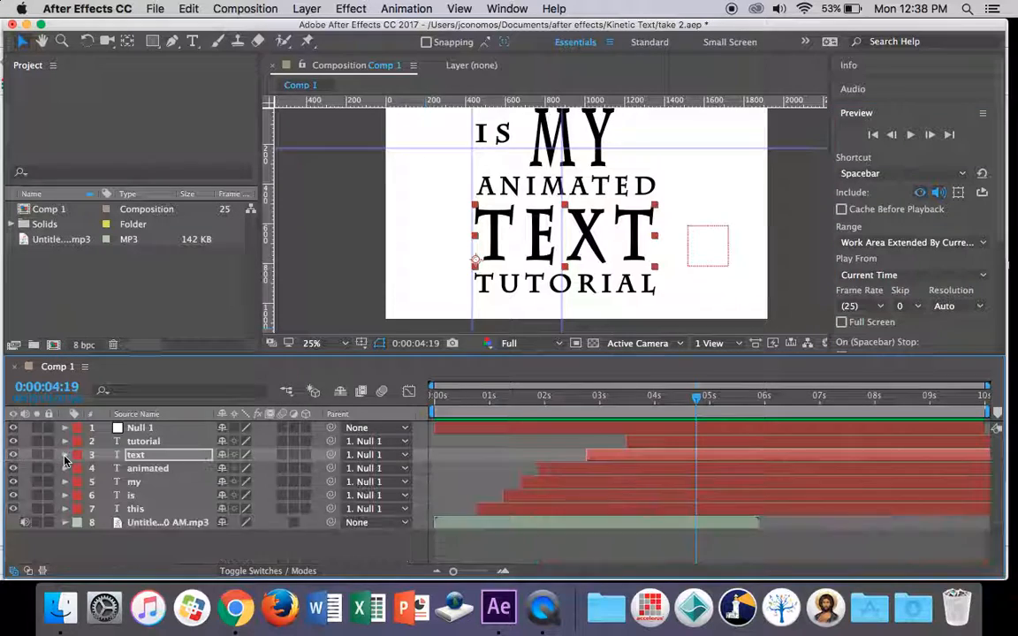
right_click(203, 537)
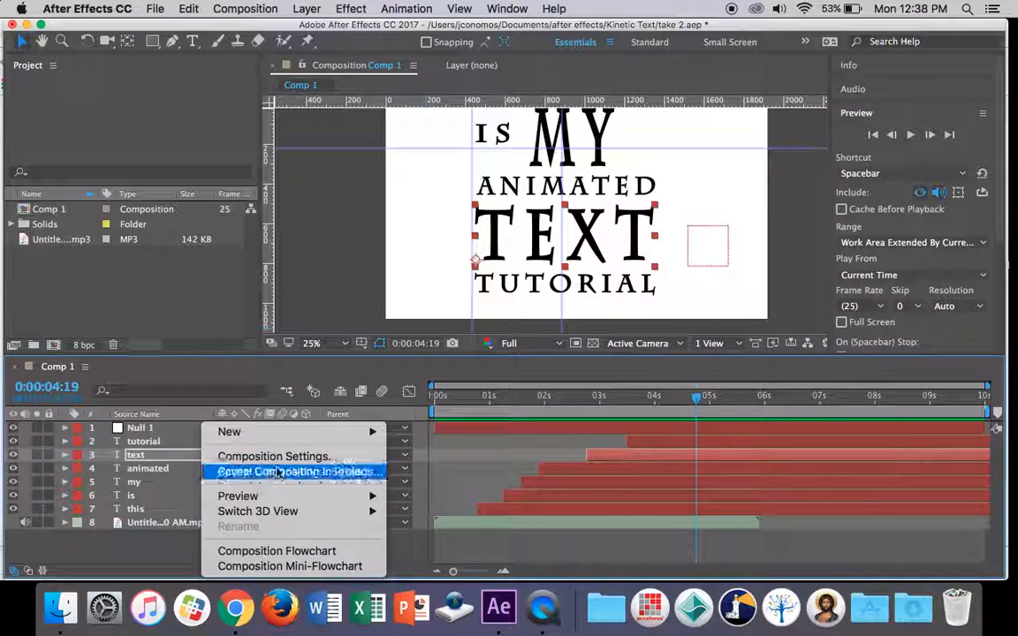
mouse_move(274, 432)
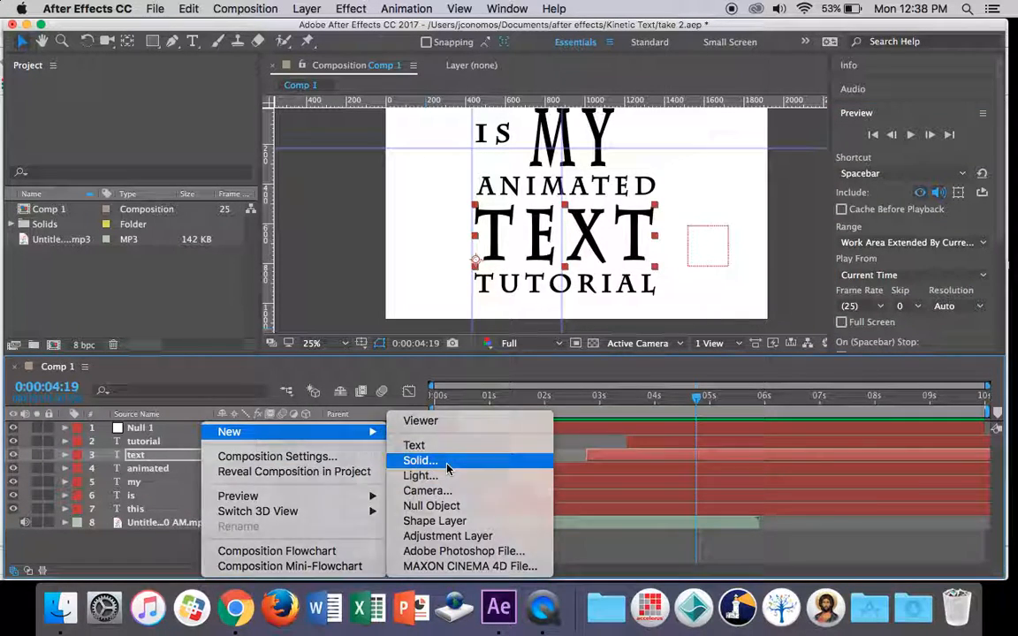
left_click(419, 460)
left_click(176, 363)
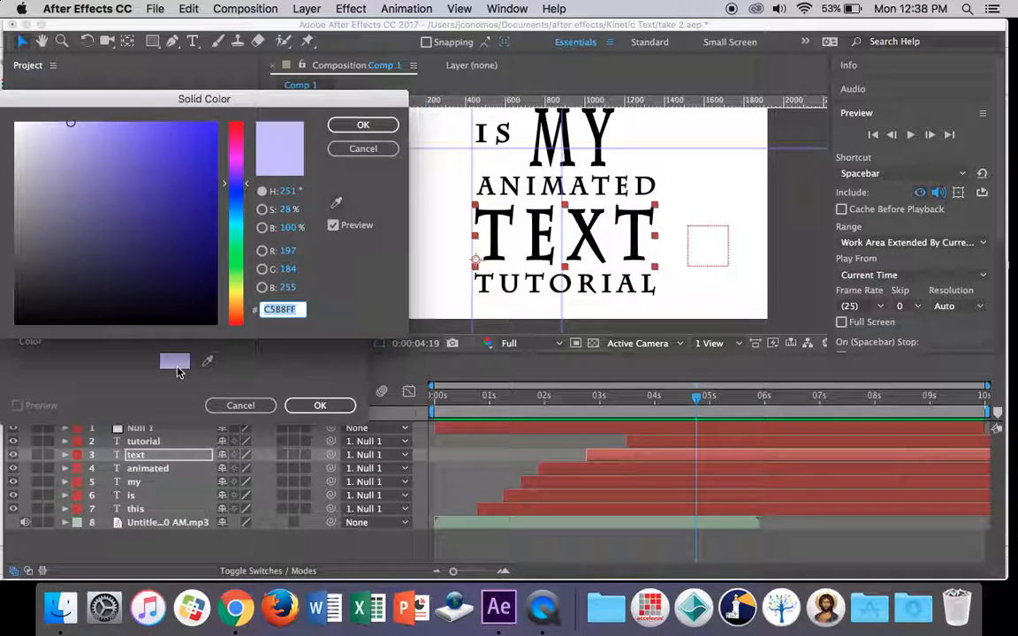
left_click(238, 153)
left_click_drag(168, 141, 64, 122)
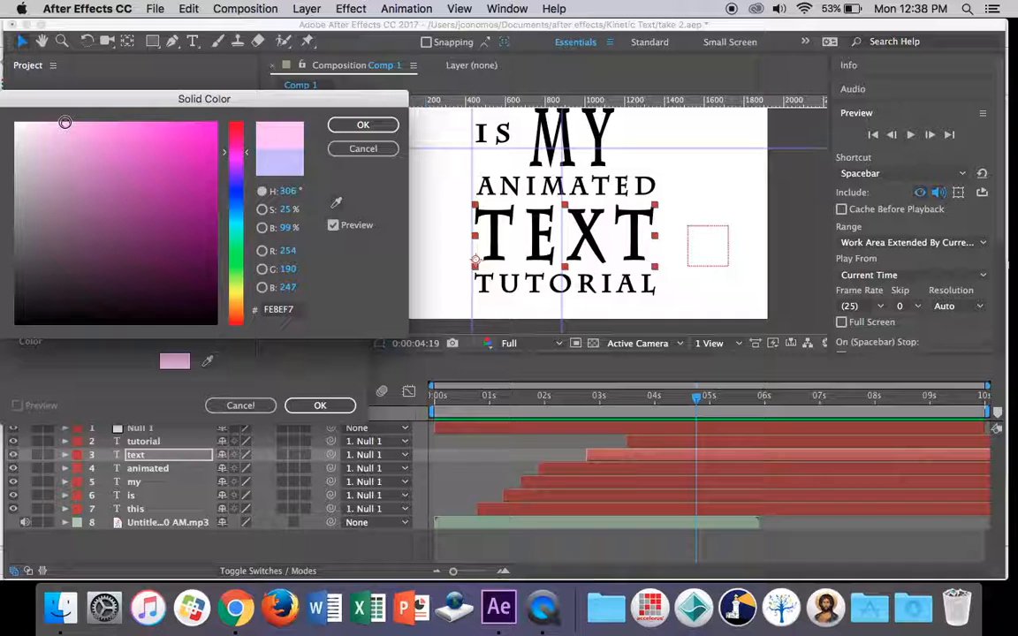
left_click(244, 262)
left_click_drag(95, 163, 32, 124)
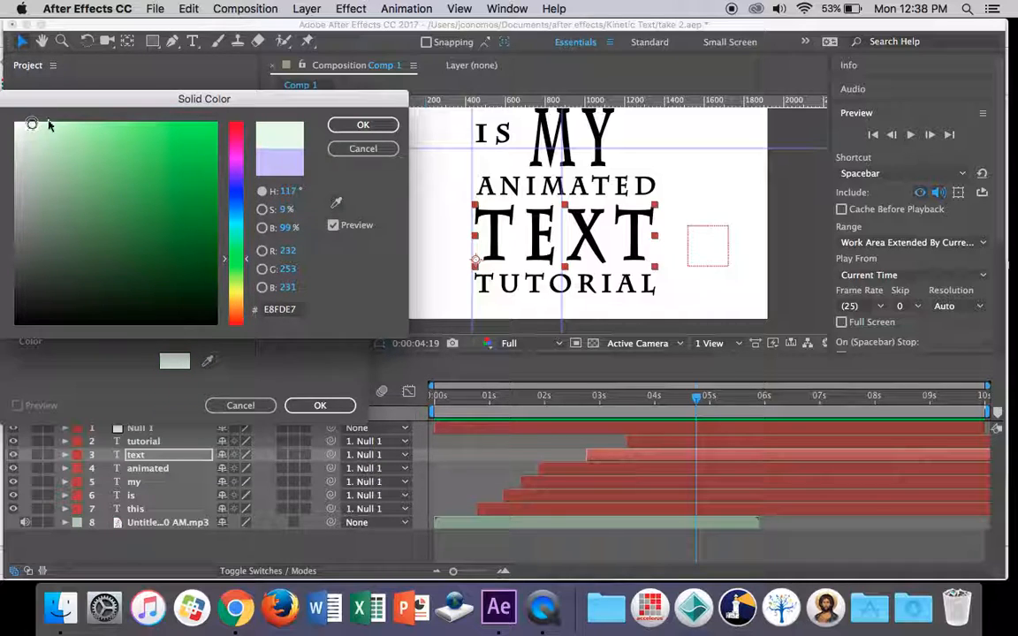
left_click(360, 124)
left_click(334, 405)
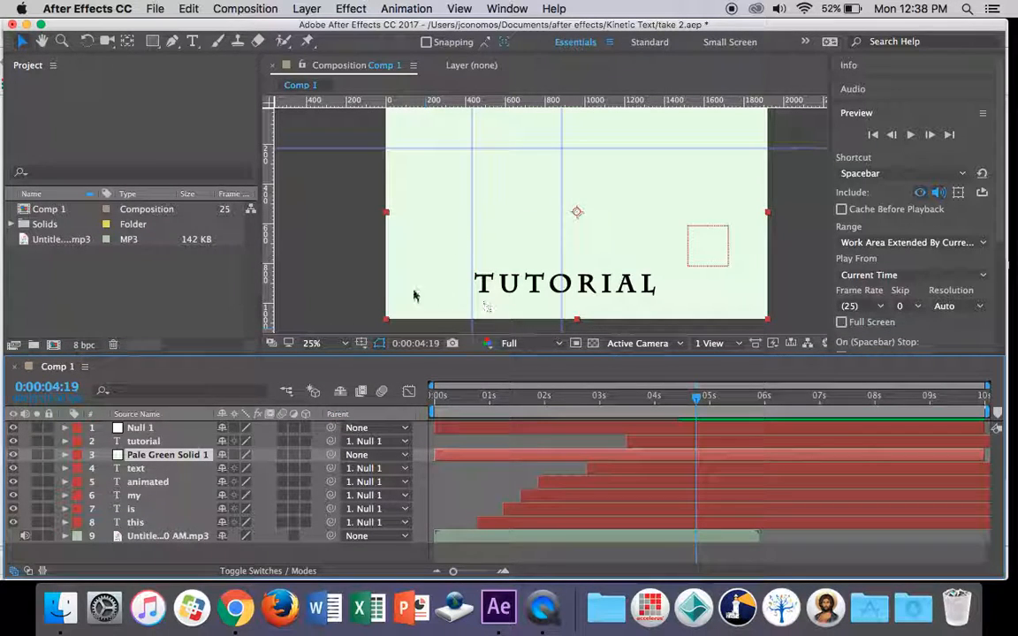
Place the pale green solid below all the word layers, just above the audio layer, and lock it.
left_click(306, 282)
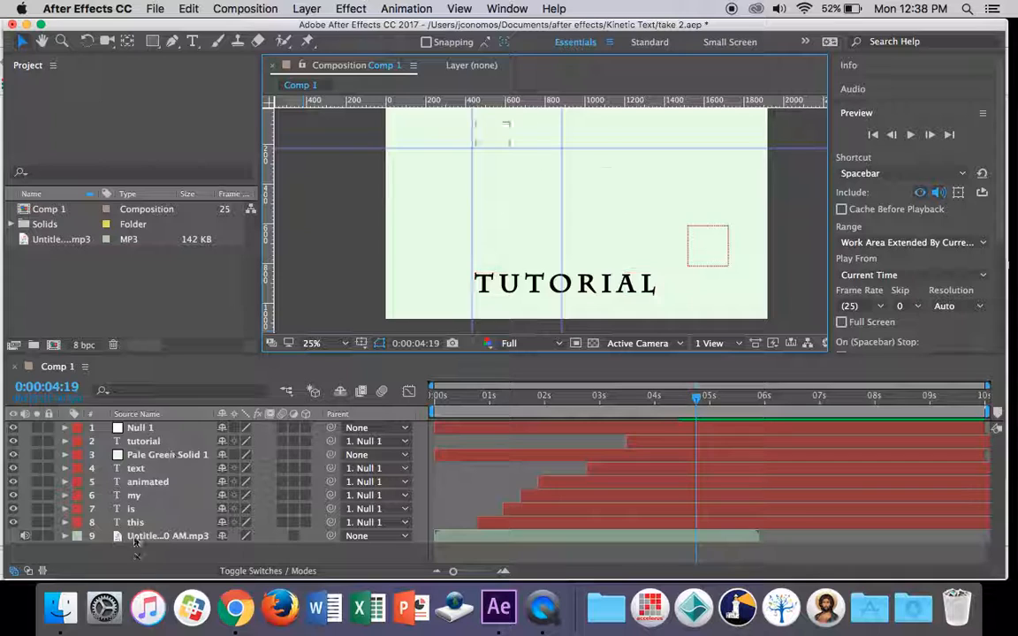
left_click(151, 539)
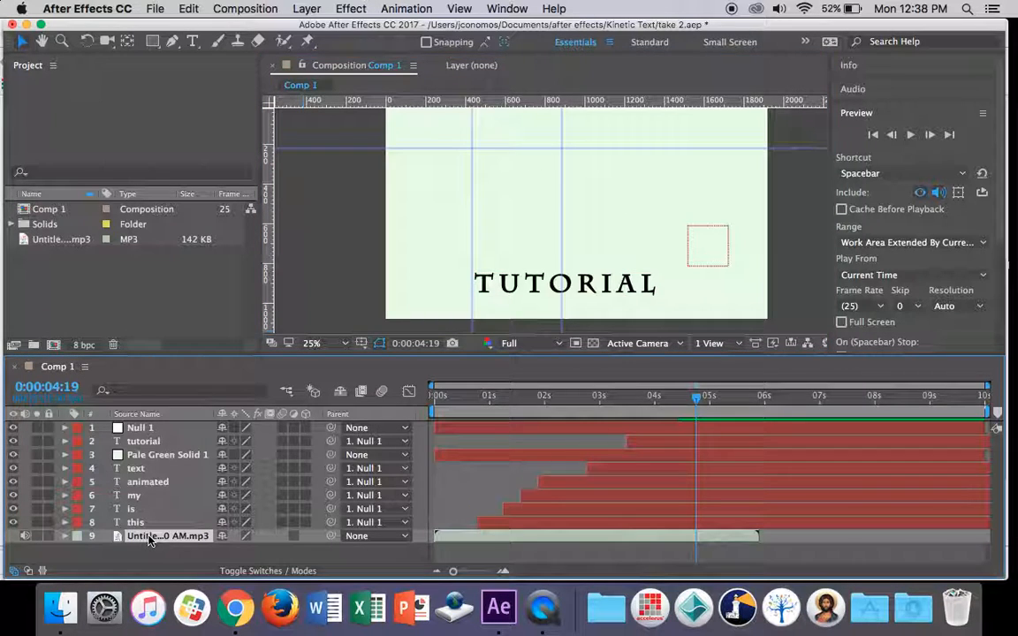
left_click(163, 455)
left_click_drag(169, 457, 147, 523)
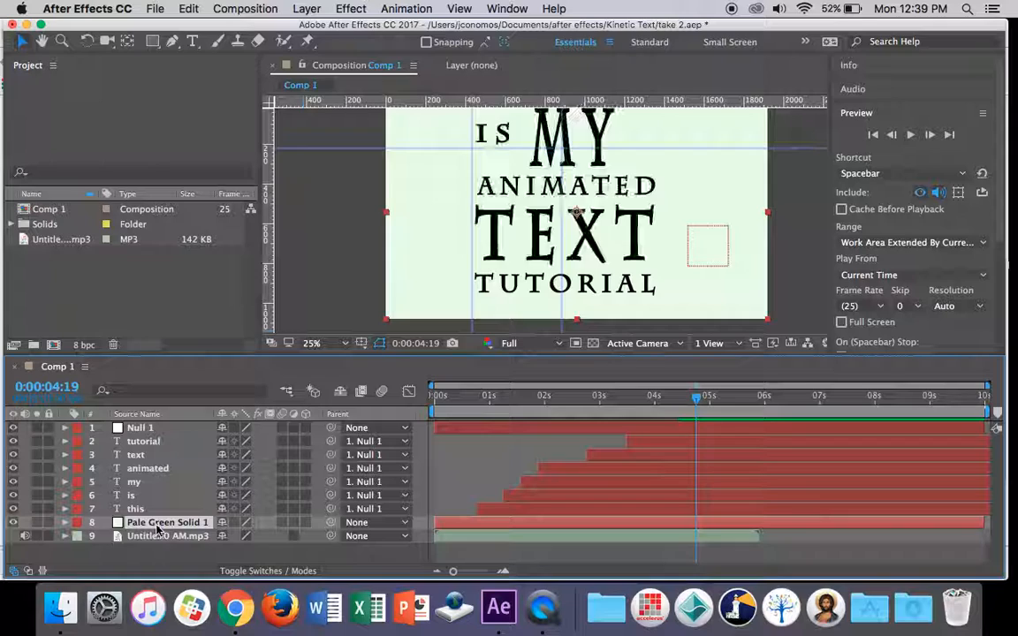
left_click(48, 522)
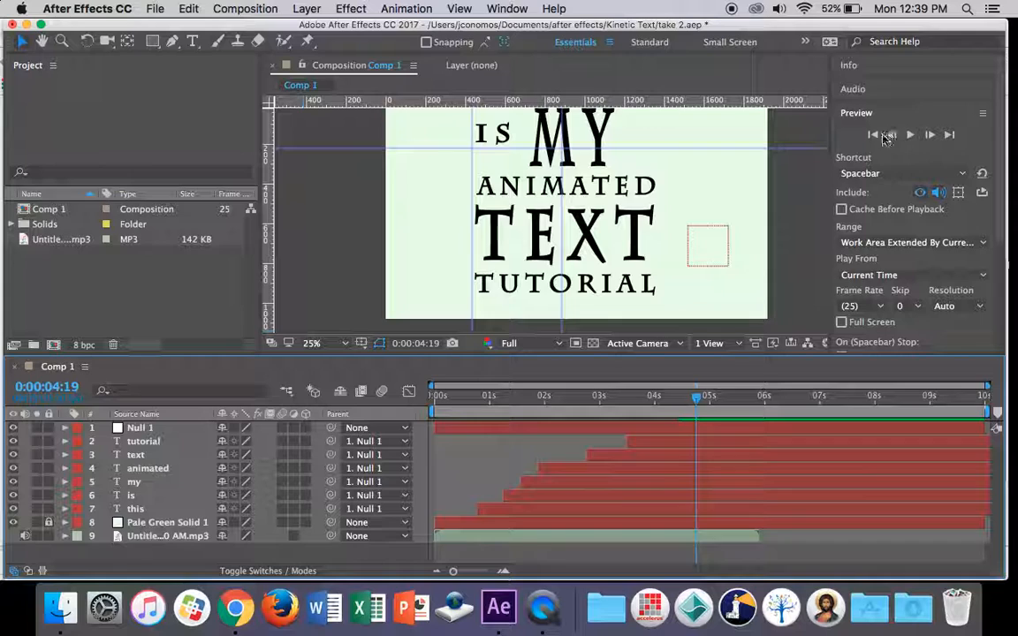
Enlarge the composition view and preview the animation from the beginning against the green background.
left_click(872, 135)
left_click(779, 222)
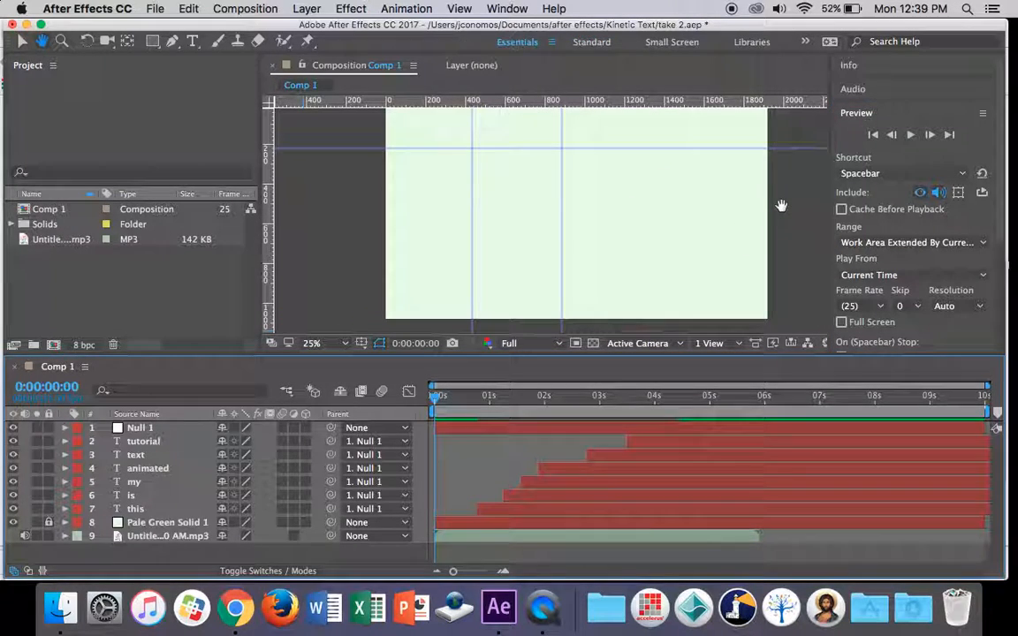
left_click(721, 399)
left_click_drag(679, 368, 690, 463)
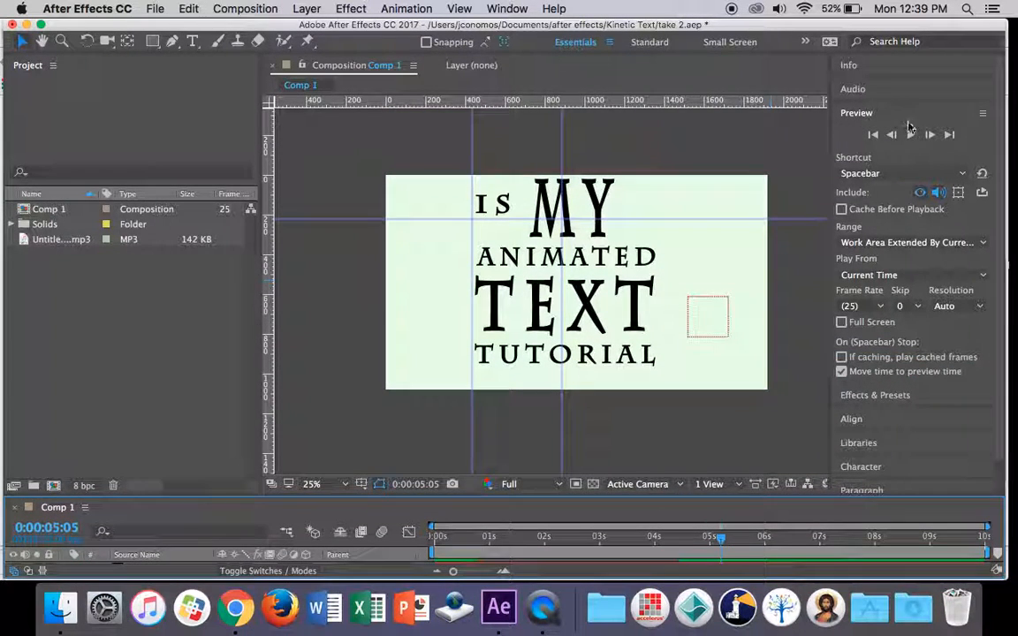
left_click(873, 135)
left_click(910, 135)
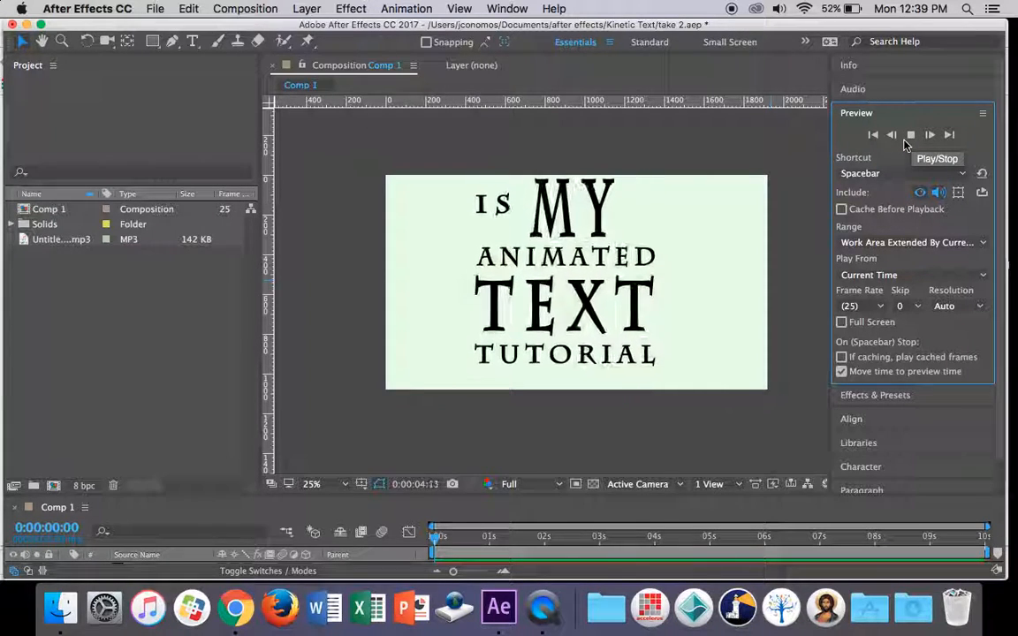
left_click(911, 135)
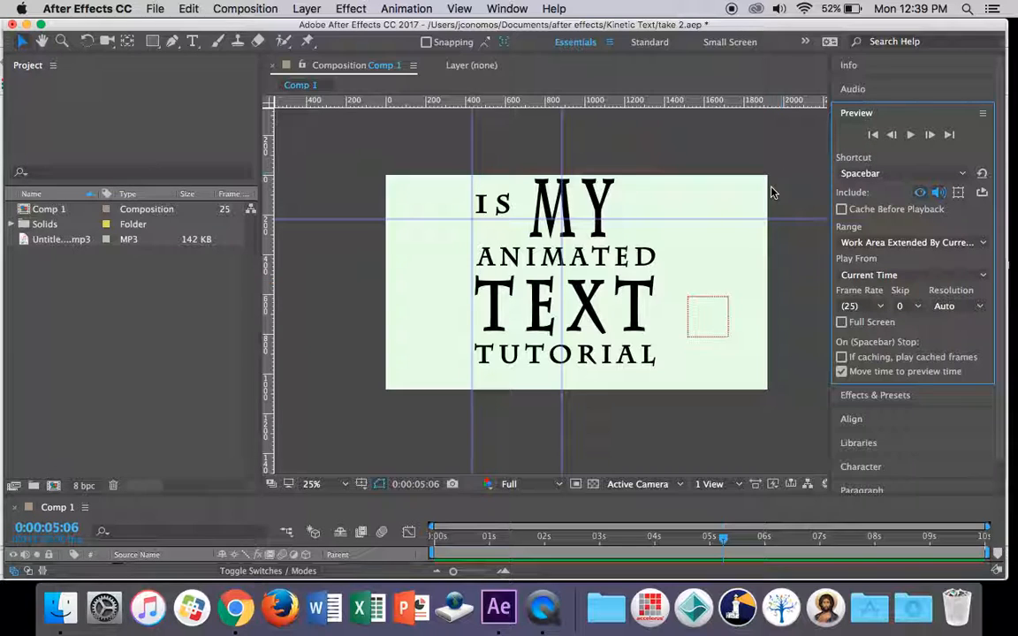
Restore the timeline's height, select the "this" layer, and go to 0:00:01:13 where THIS is on screen.
left_click_drag(624, 496, 629, 342)
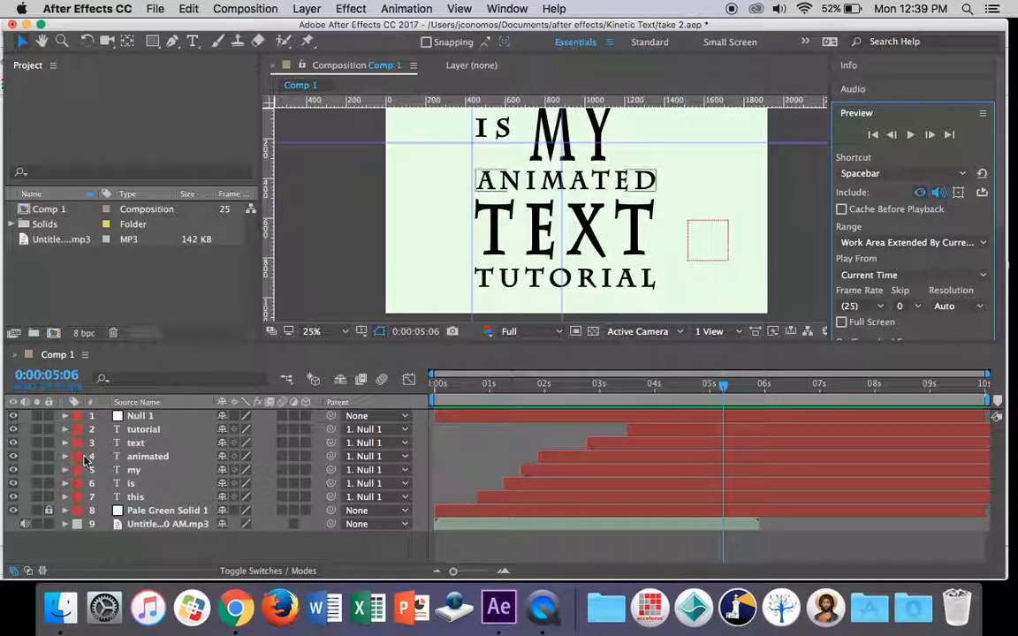
left_click(136, 496)
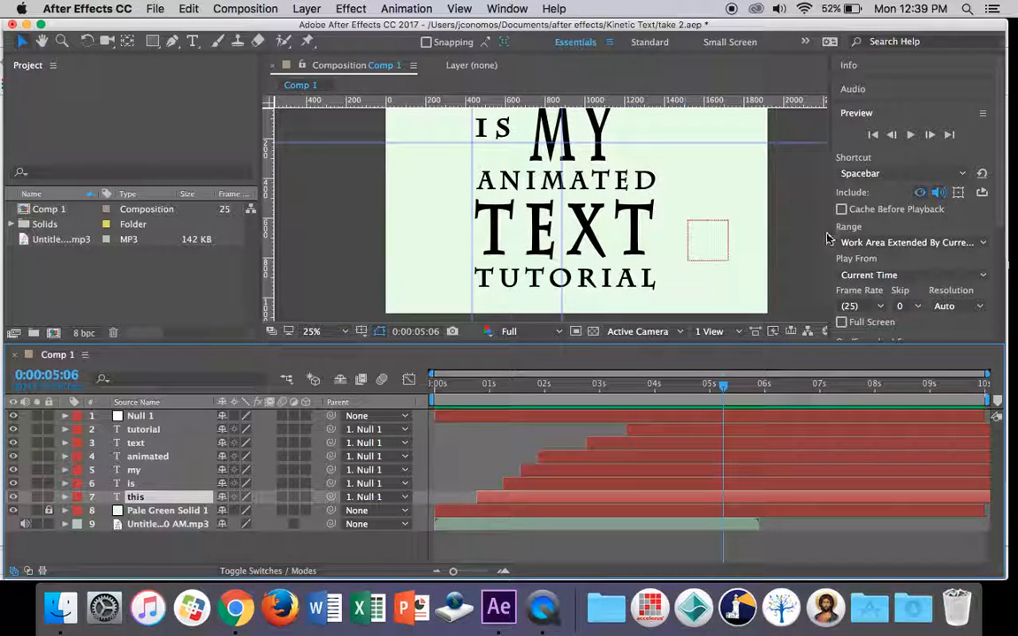
scroll(793, 187, "up", 1)
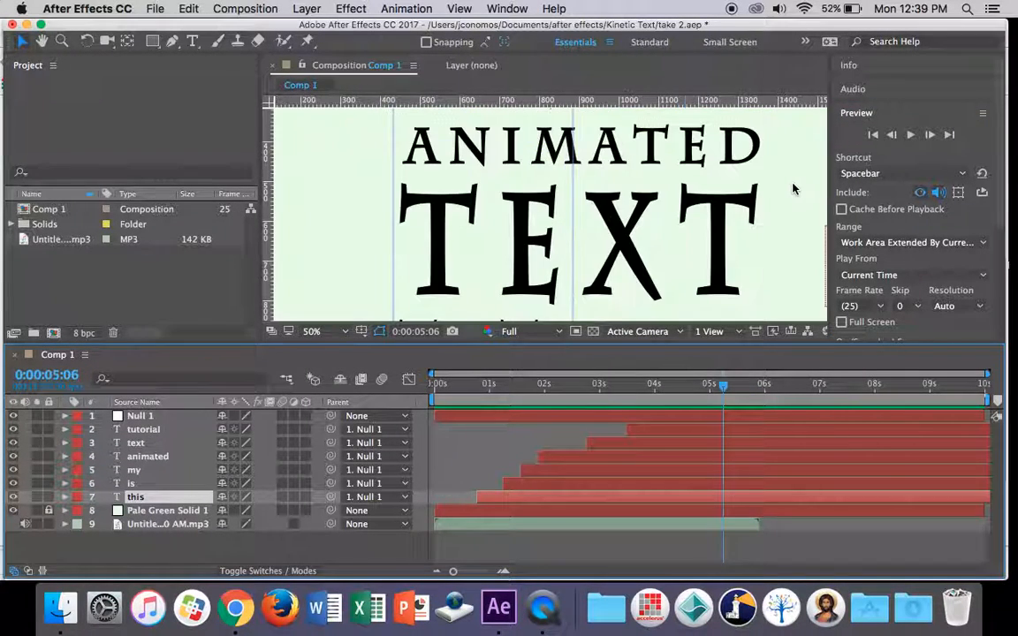
scroll(793, 188, "down", 1)
key("h")
left_click_drag(759, 194, 756, 262)
key("v")
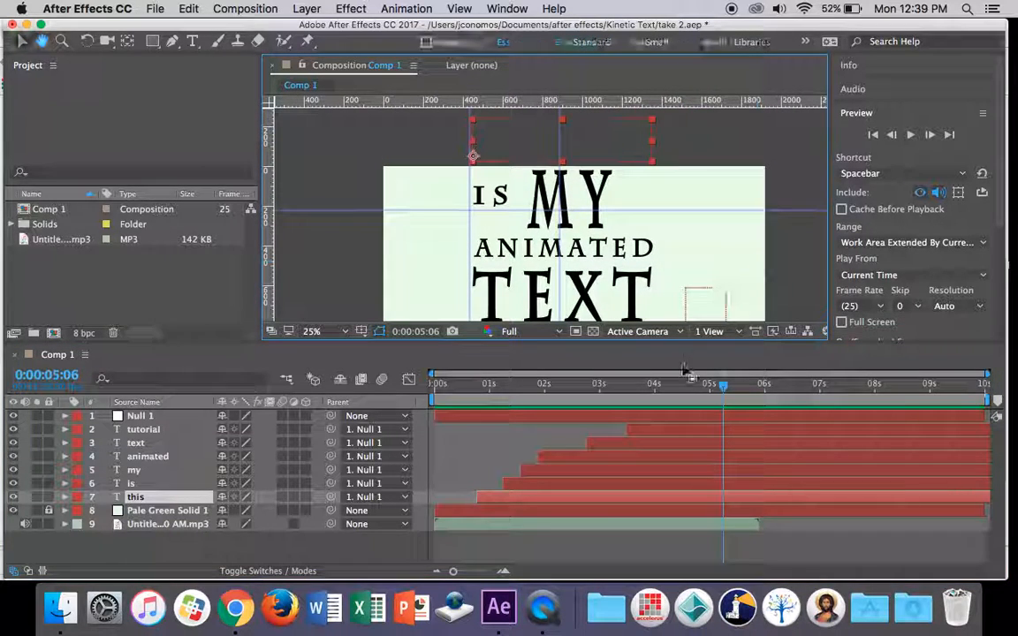
left_click_drag(723, 386, 518, 386)
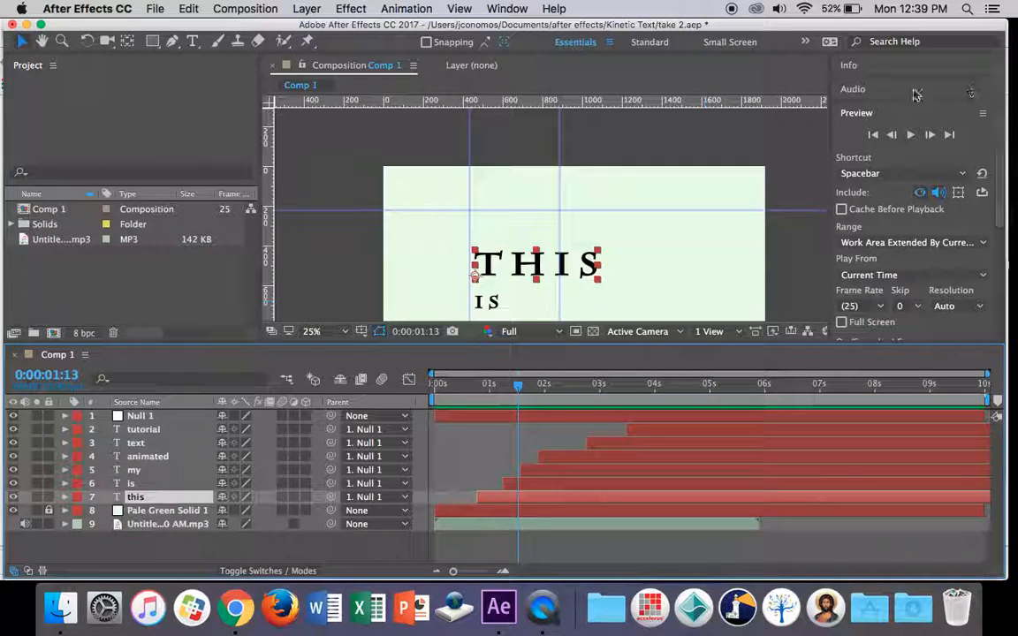
Show the Animate In text presets among the animation presets.
left_click(888, 115)
left_click(905, 139)
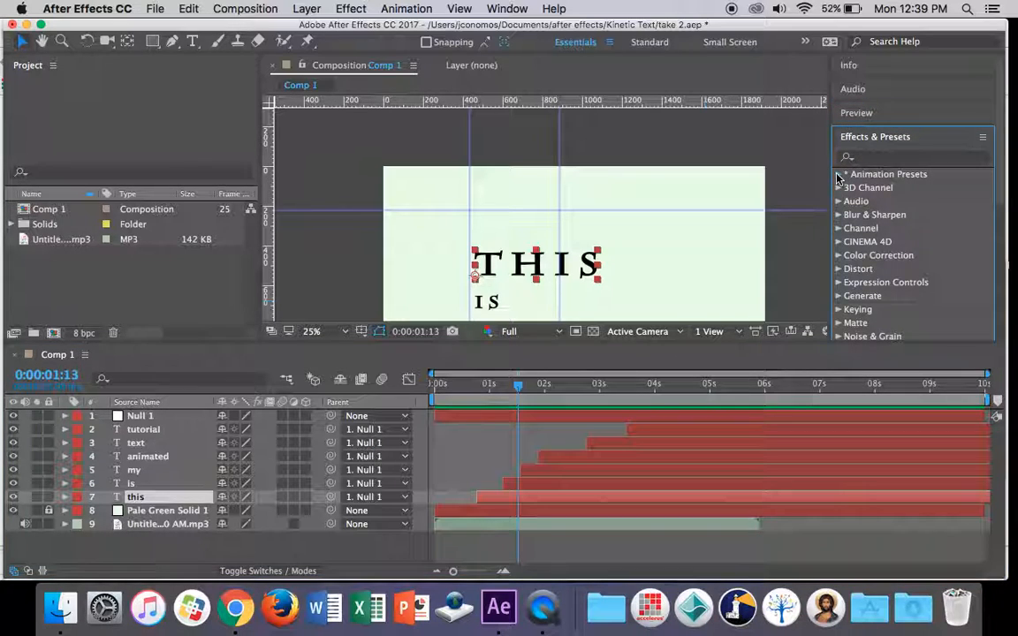
left_click(838, 175)
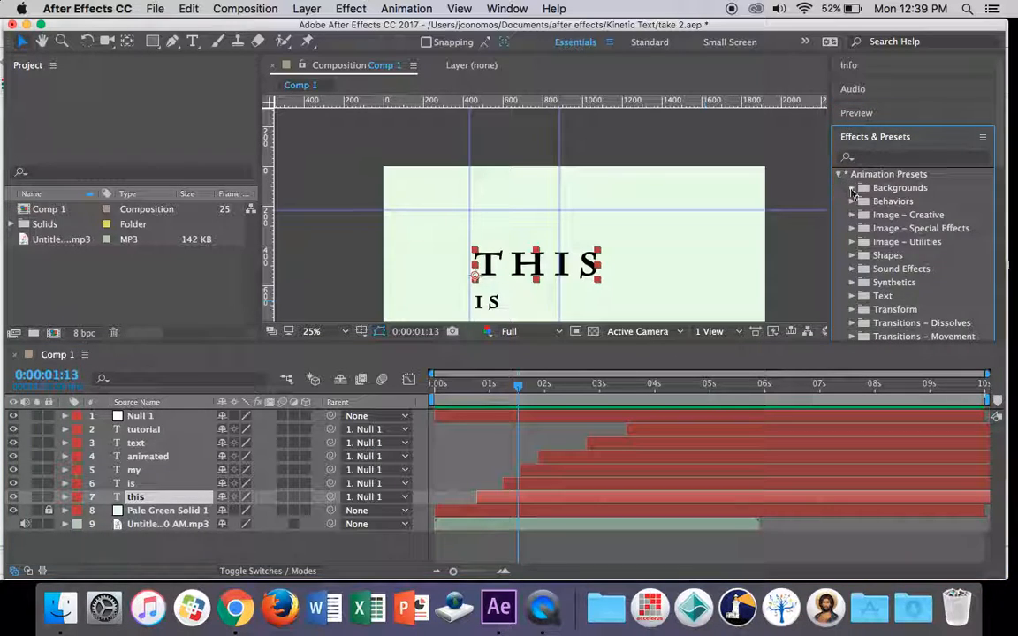
left_click(852, 297)
scroll(928, 283, "down", 5)
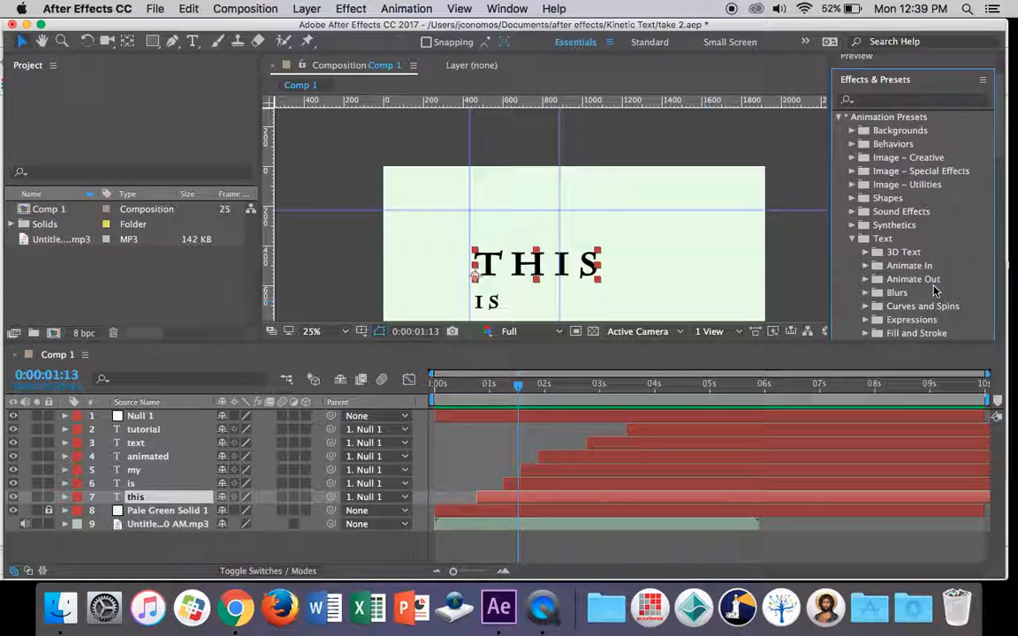
scroll(934, 292, "down", 6)
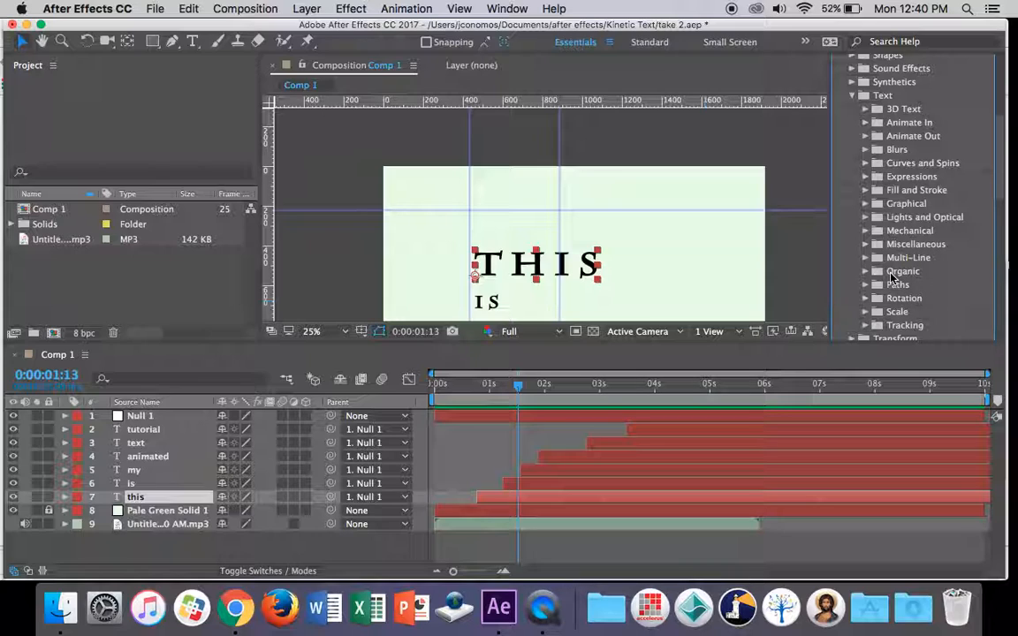
left_click(865, 123)
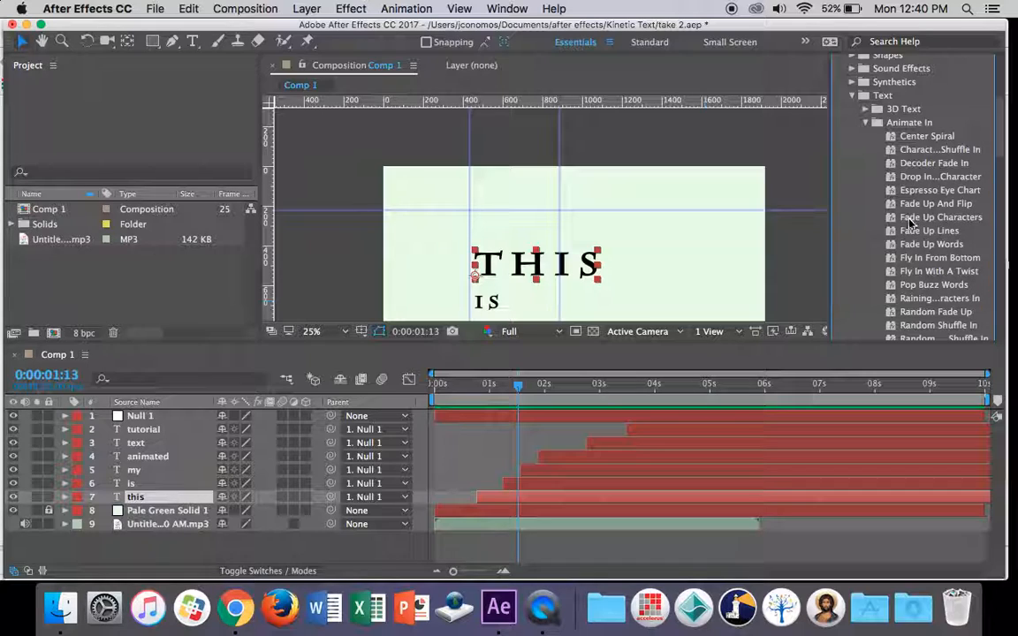
Try the Fade Up Words preset on the "this" layer and scrub back to 0:00:01:02 to check it.
left_click(905, 247)
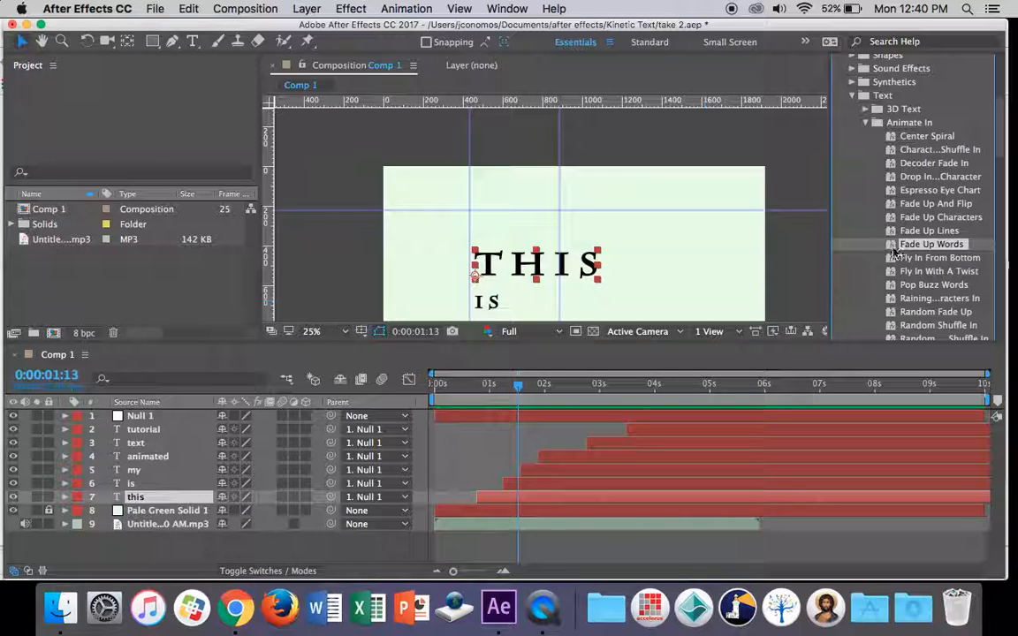
double_click(894, 247)
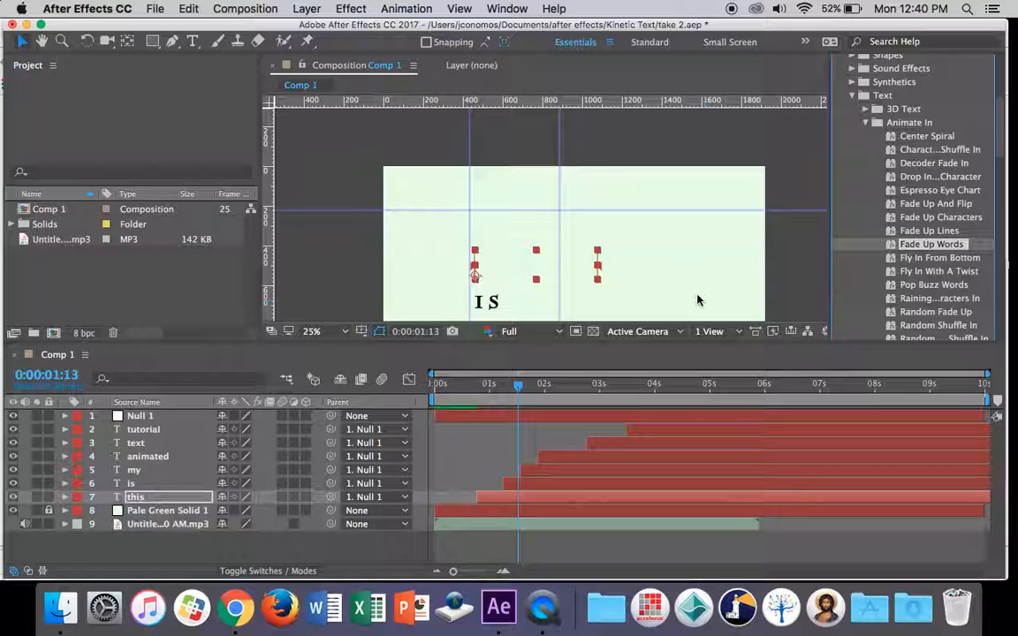
mouse_move(484, 384)
left_mouse_down()
mouse_move(475, 383)
mouse_move(521, 397)
mouse_move(640, 398)
mouse_move(459, 397)
mouse_move(546, 397)
mouse_move(493, 399)
left_mouse_up()
Reveal the Start keyframes of Range Selector 1 on the "this" layer and try moving the second one slightly earlier.
left_click(65, 496)
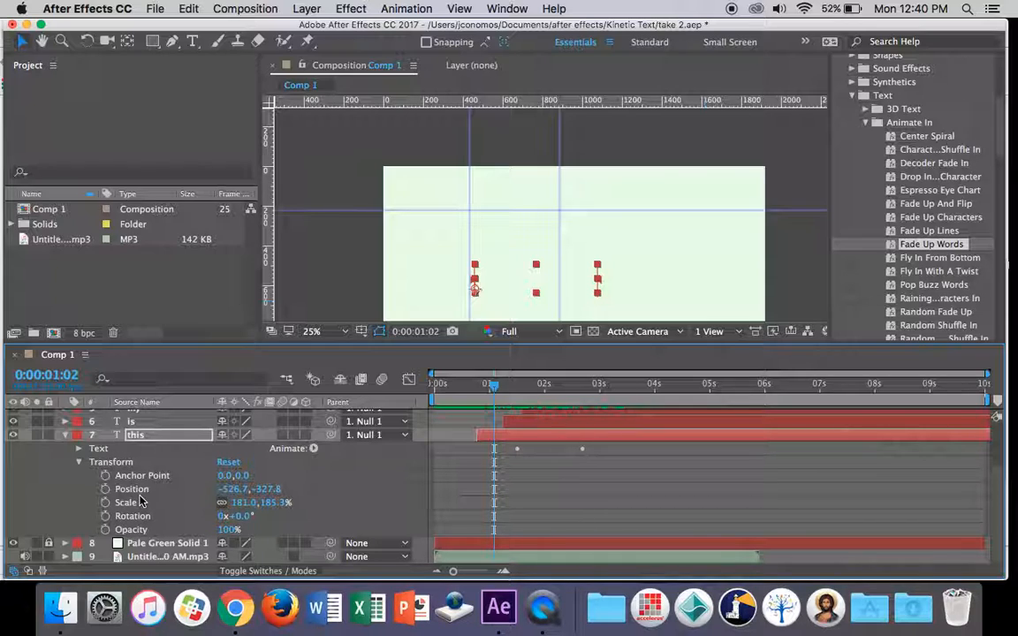
left_click(80, 448)
scroll(373, 513, "down", 1)
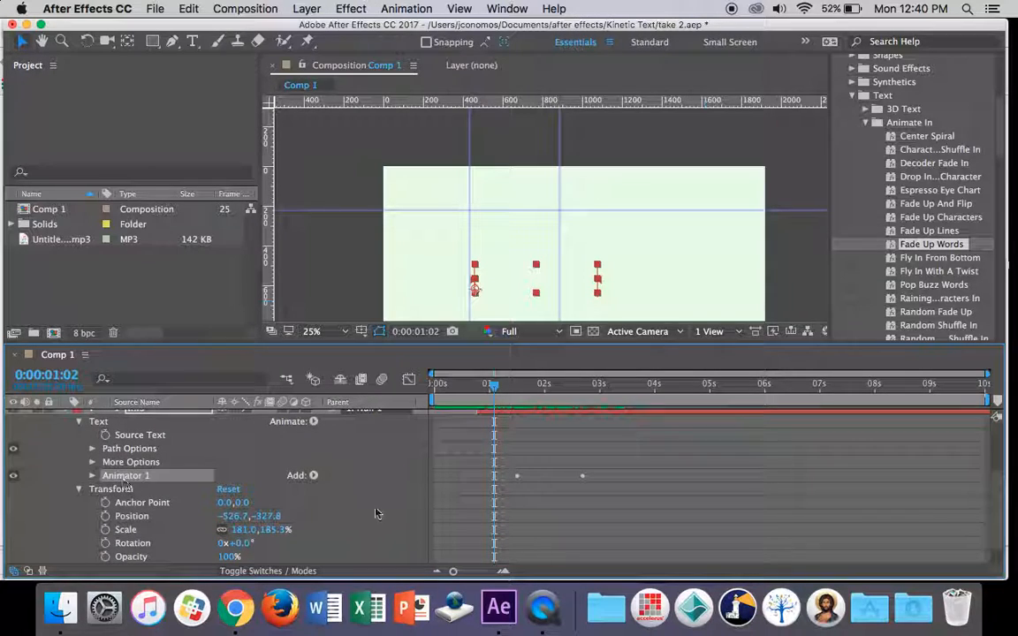
scroll(128, 516, "down", 1)
scroll(105, 484, "up", 1)
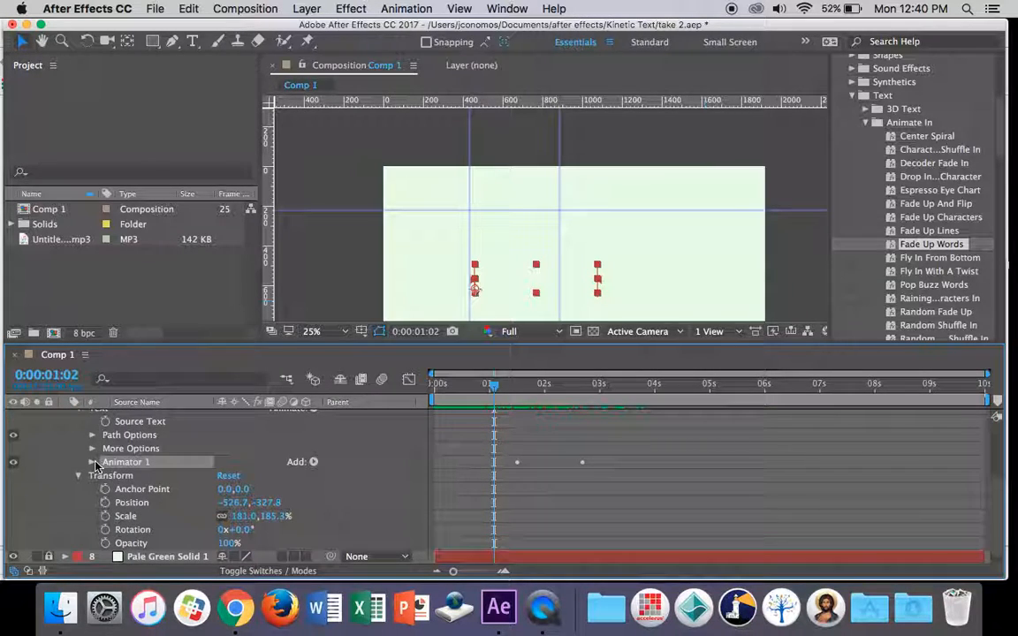
left_click(94, 463)
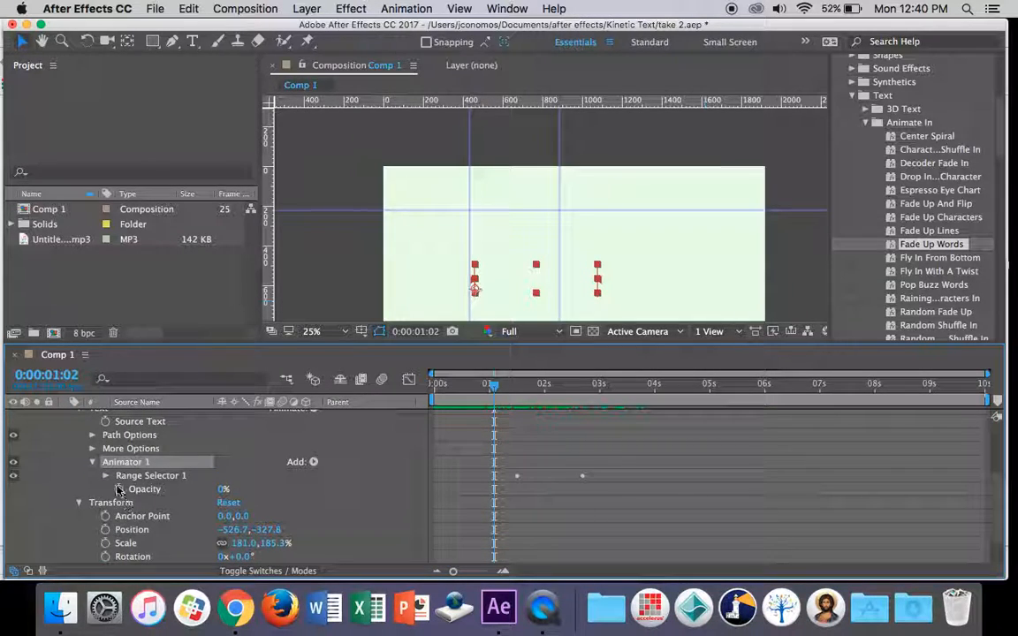
left_click(105, 476)
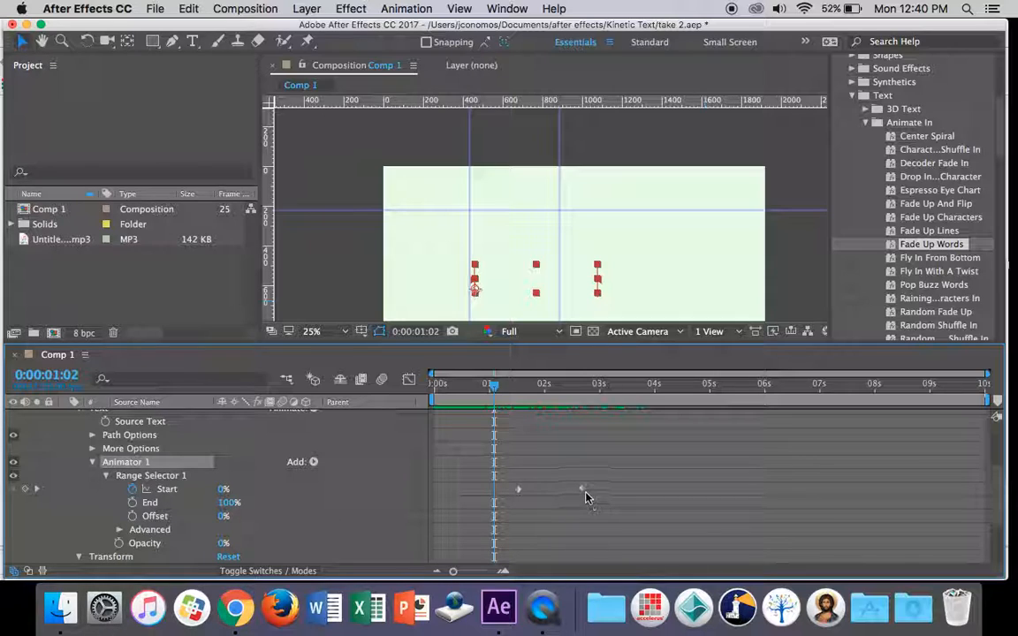
left_click(584, 490)
mouse_move(588, 494)
left_mouse_down()
mouse_move(559, 495)
mouse_move(623, 503)
mouse_move(576, 491)
left_mouse_up()
Collapse the "this" layer's properties and undo the Fade Up Words preset.
left_click(106, 475)
left_click(92, 461)
scroll(92, 469, "up", 2)
scroll(93, 469, "up", 1)
left_click(65, 449)
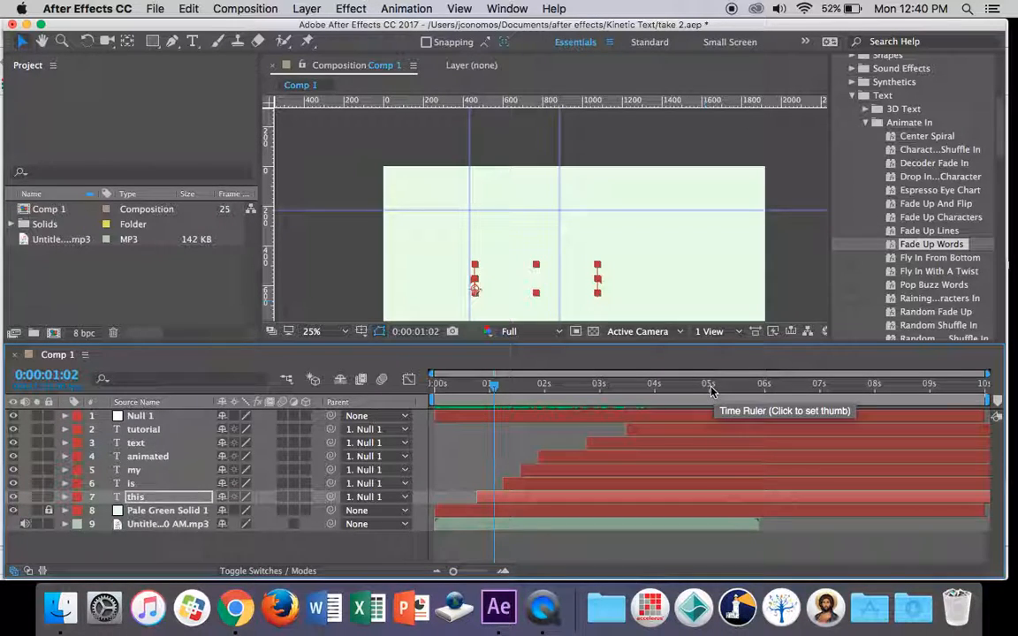
key("super+z")
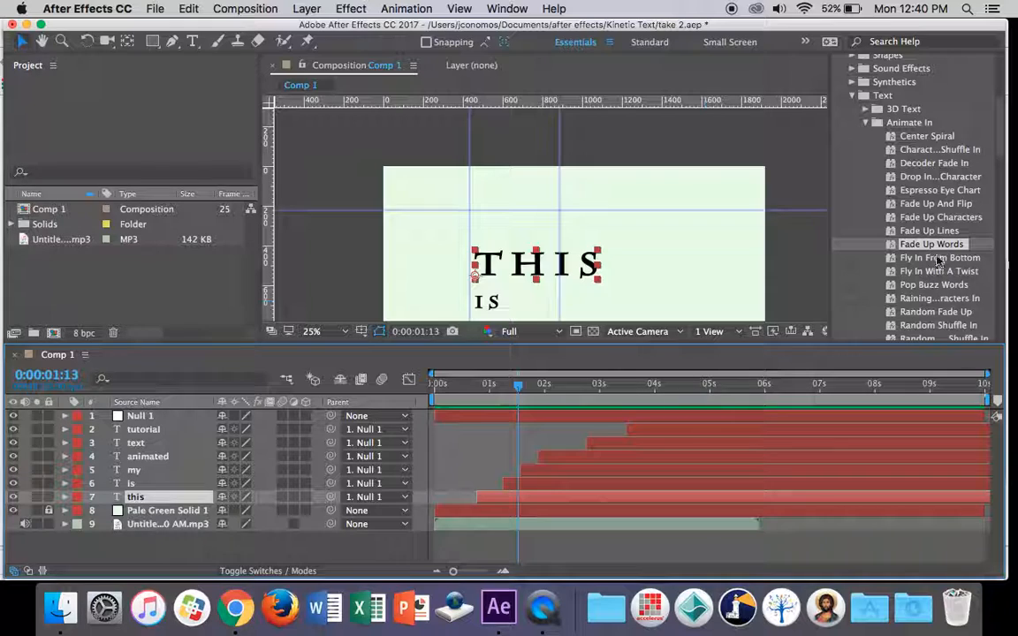
Try the Typewriter preset on the "this" layer and move the current time back to 0:00:00:19.
scroll(928, 276, "down", 6)
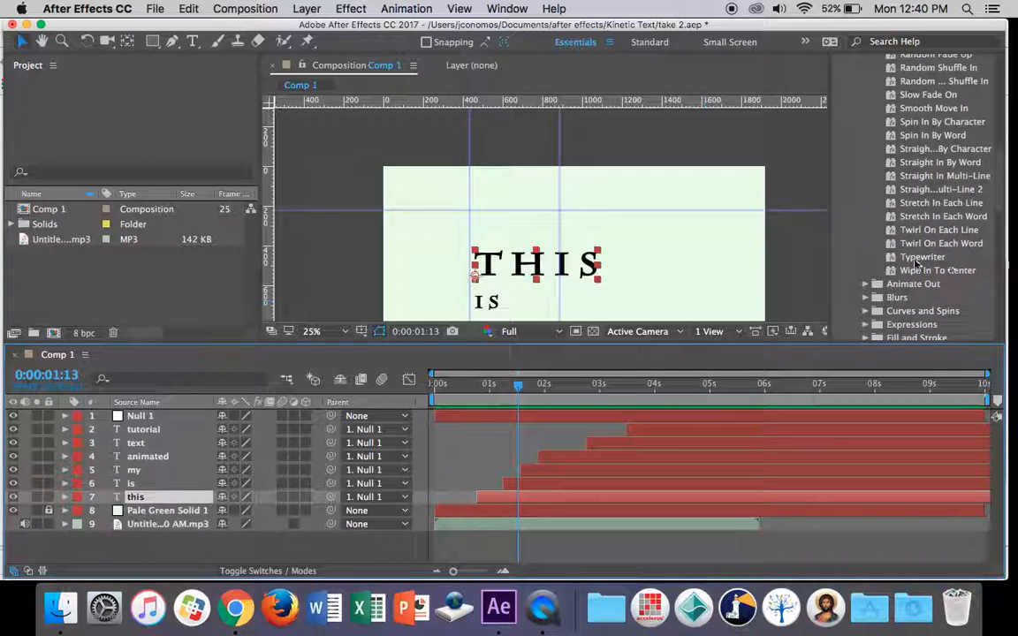
double_click(893, 261)
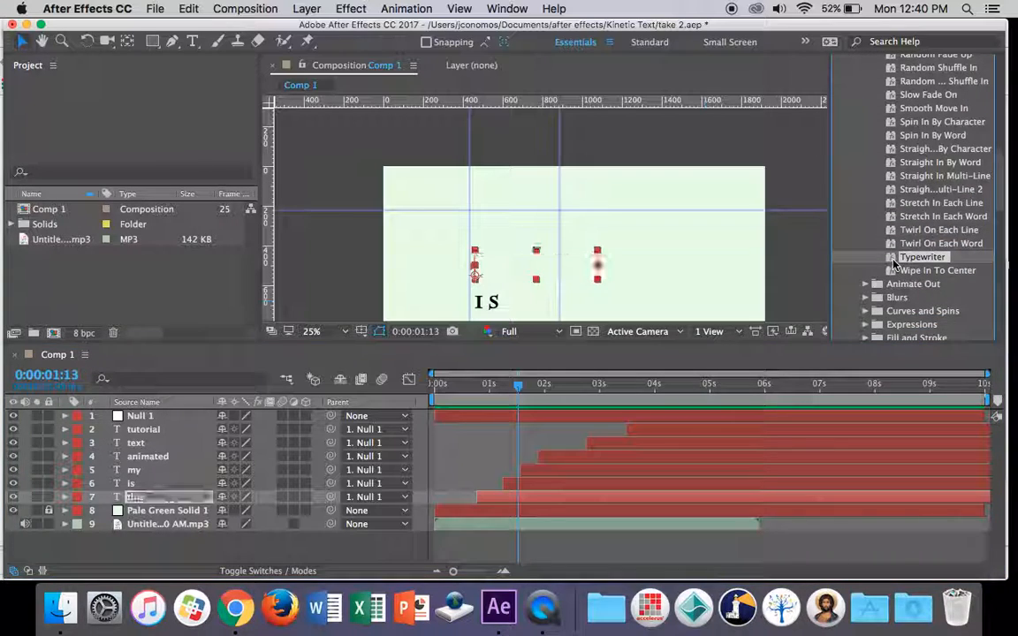
left_click_drag(521, 394, 477, 393)
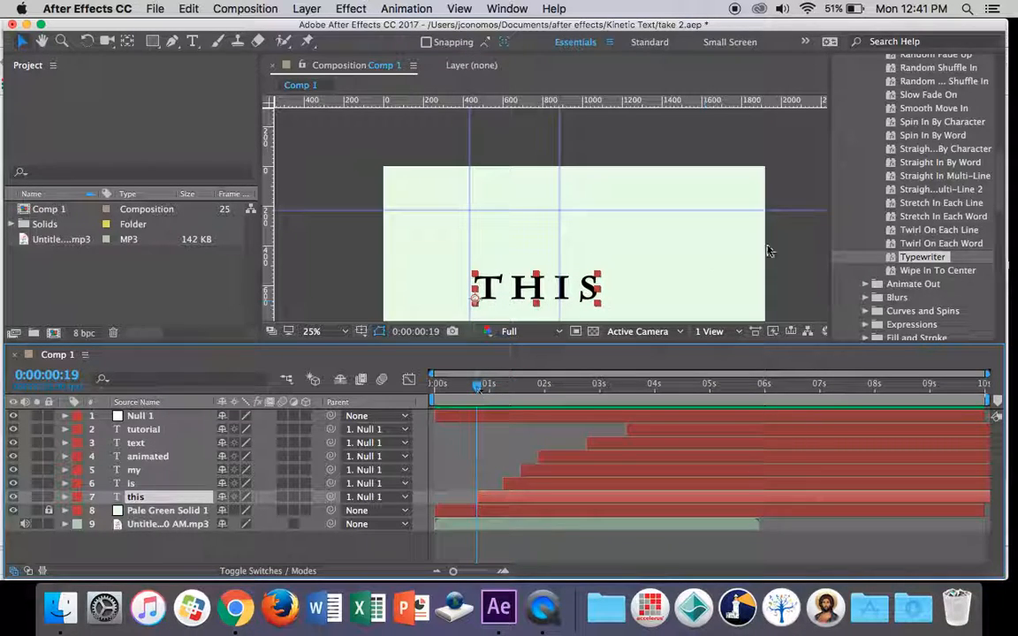
Try the Typewriter preset on the "this" layer from 0:00:00:19, then undo it and deselect the layer.
double_click(892, 259)
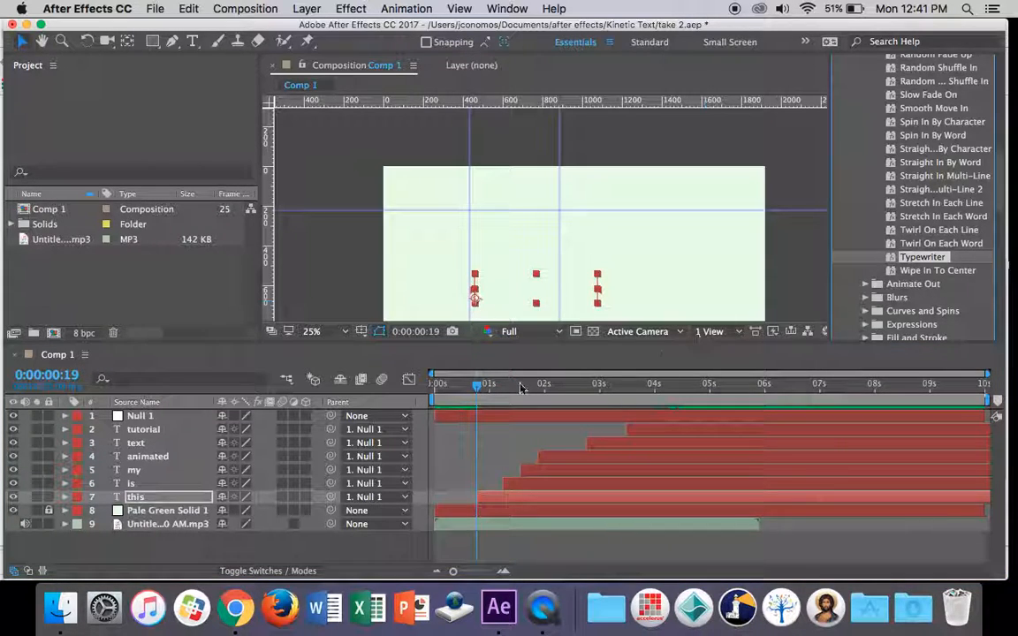
mouse_move(482, 390)
left_mouse_down()
mouse_move(612, 398)
mouse_move(478, 398)
left_mouse_up()
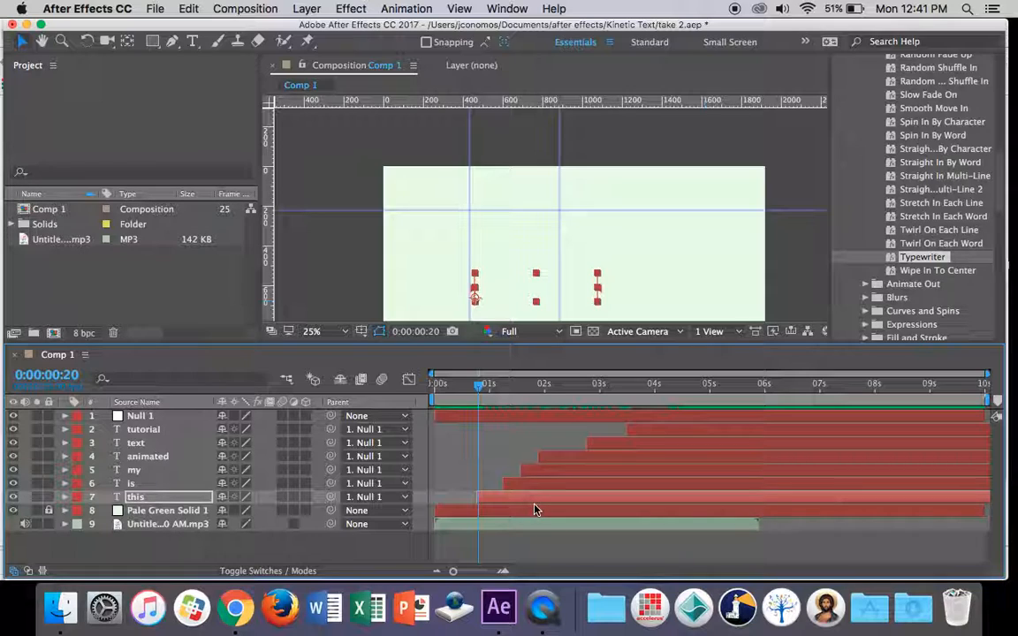
key("super+z")
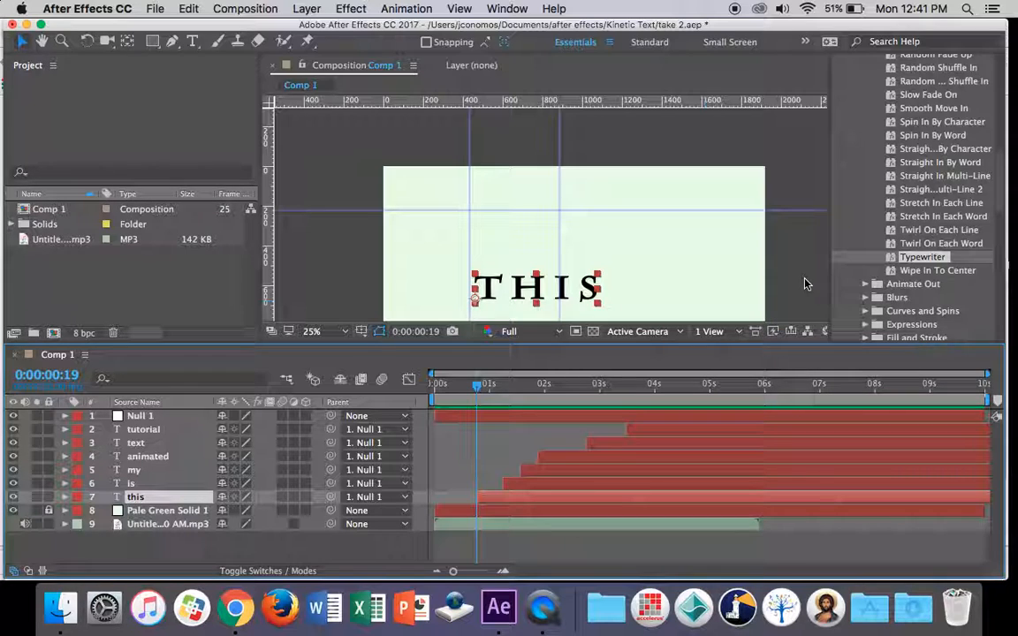
left_click(801, 284)
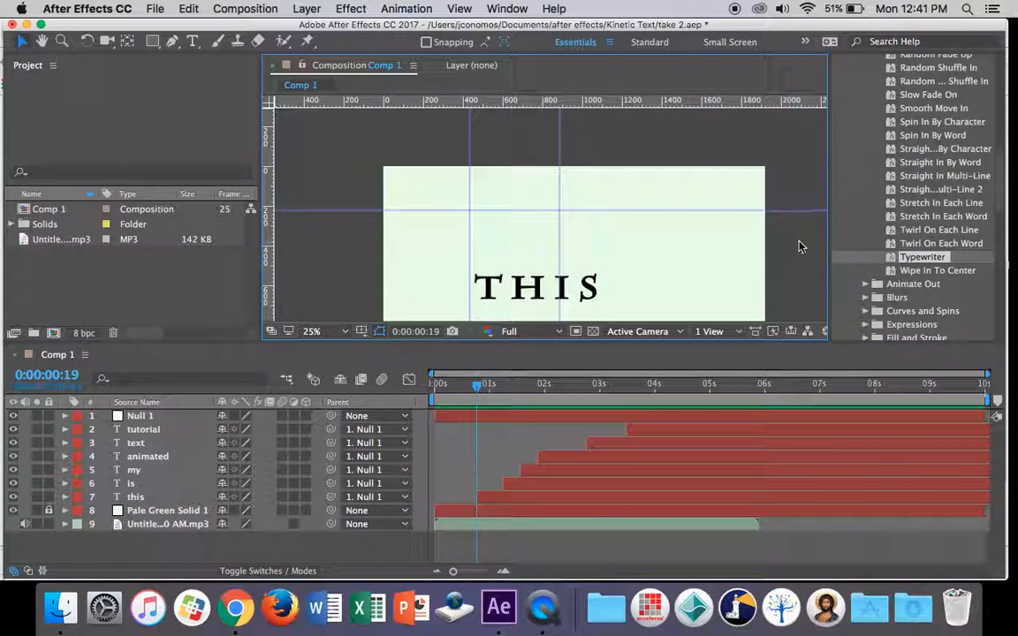